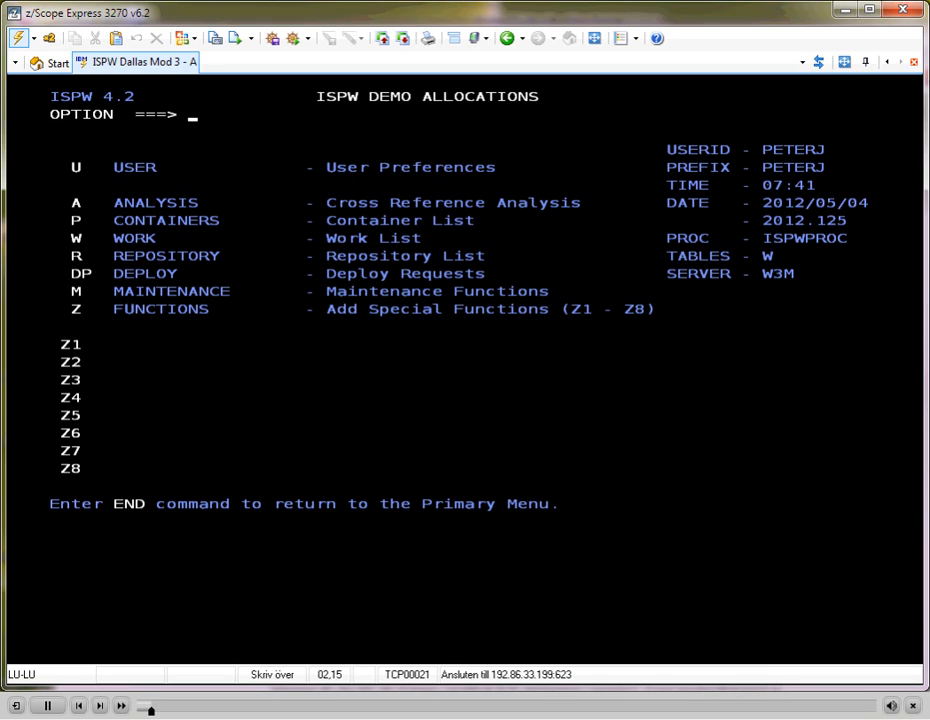
Add a new assignment container from the container list with the description "testing a change"
type("p")
key("Return")
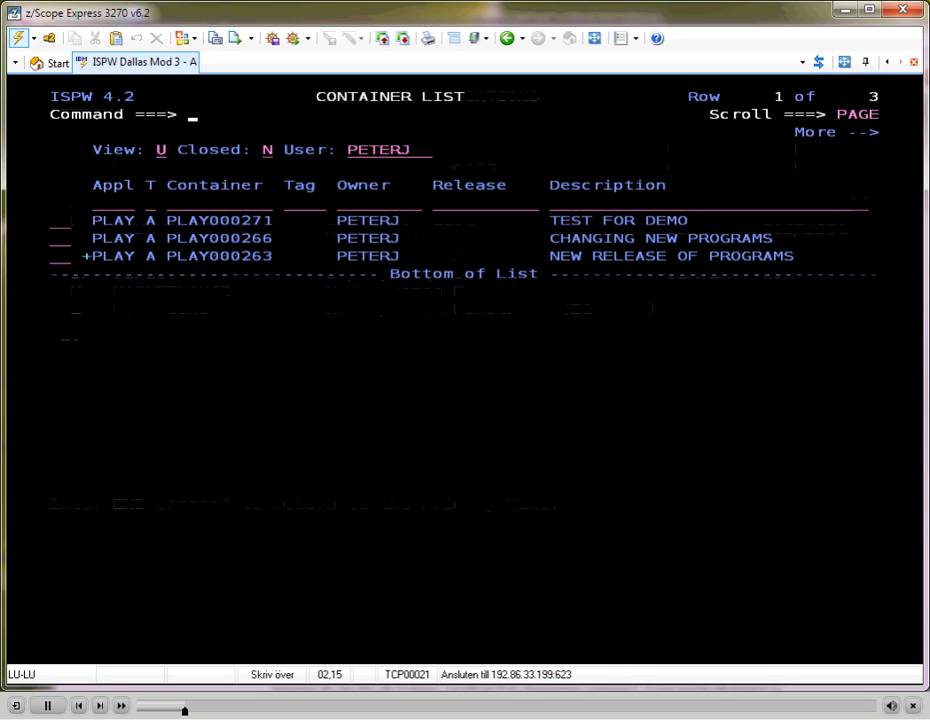
type("add")
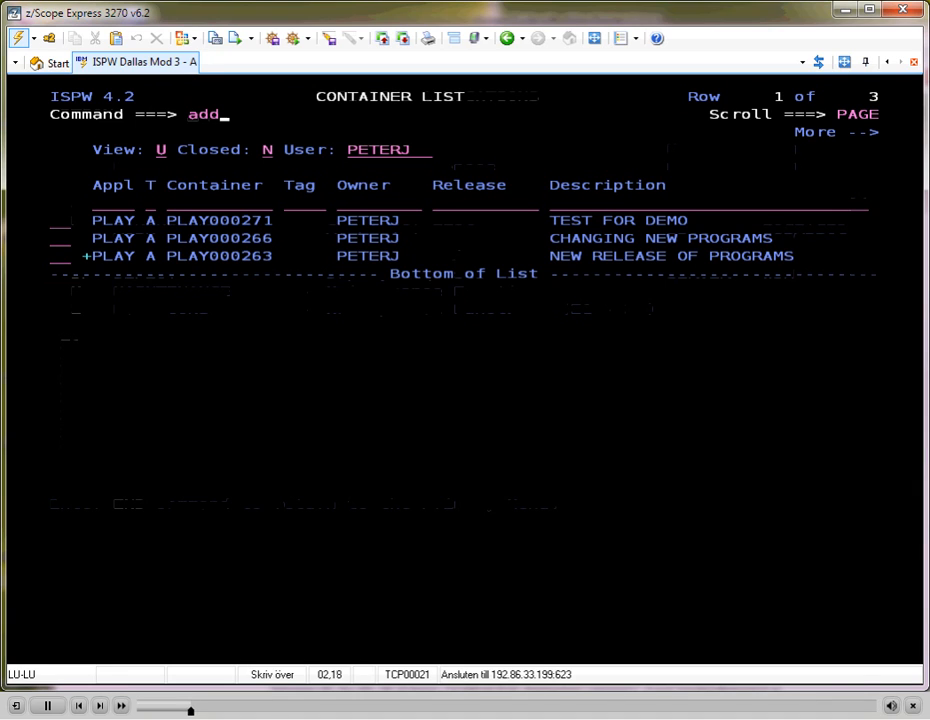
key("Return")
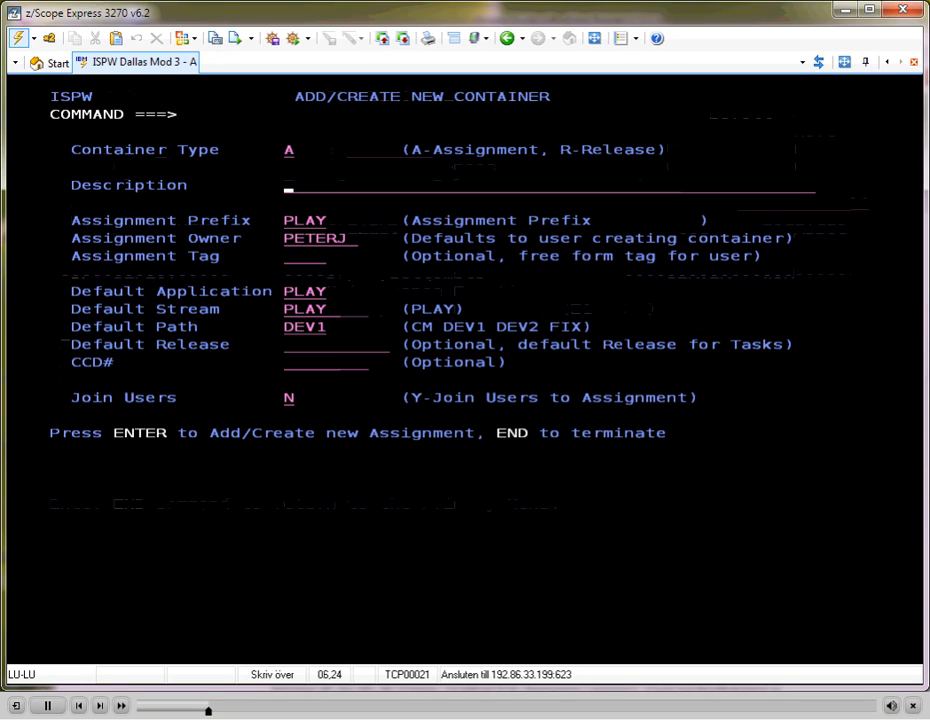
type("testing ")
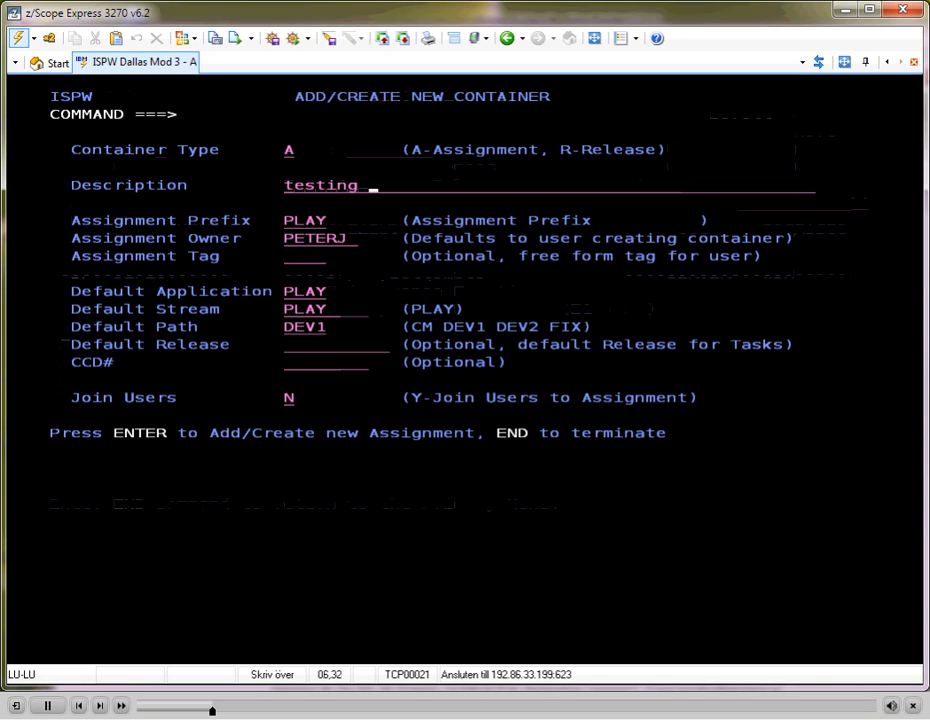
type("a change")
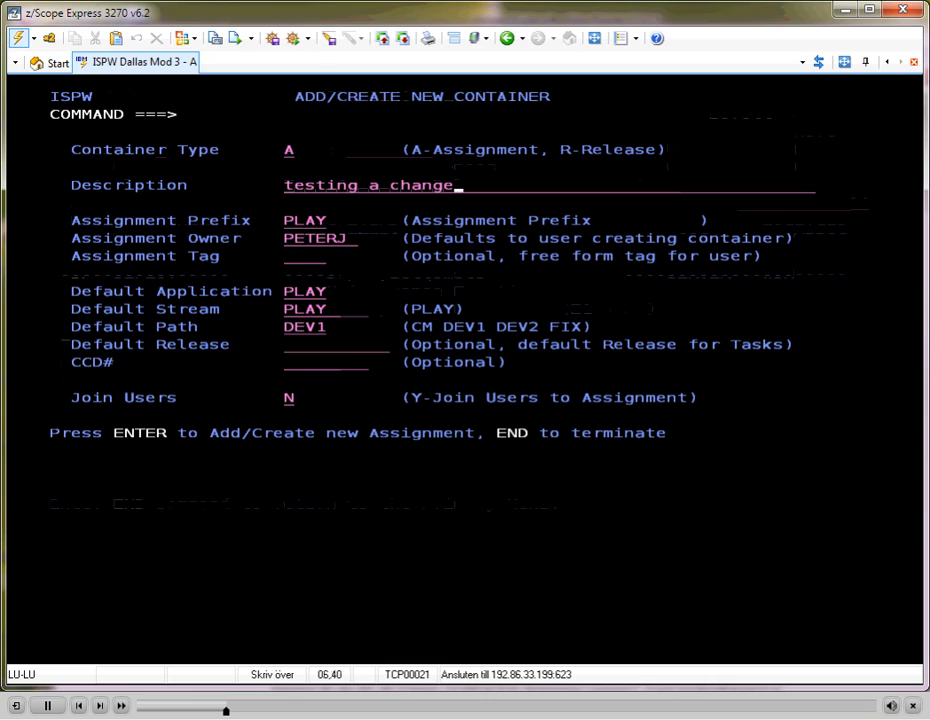
key("Return")
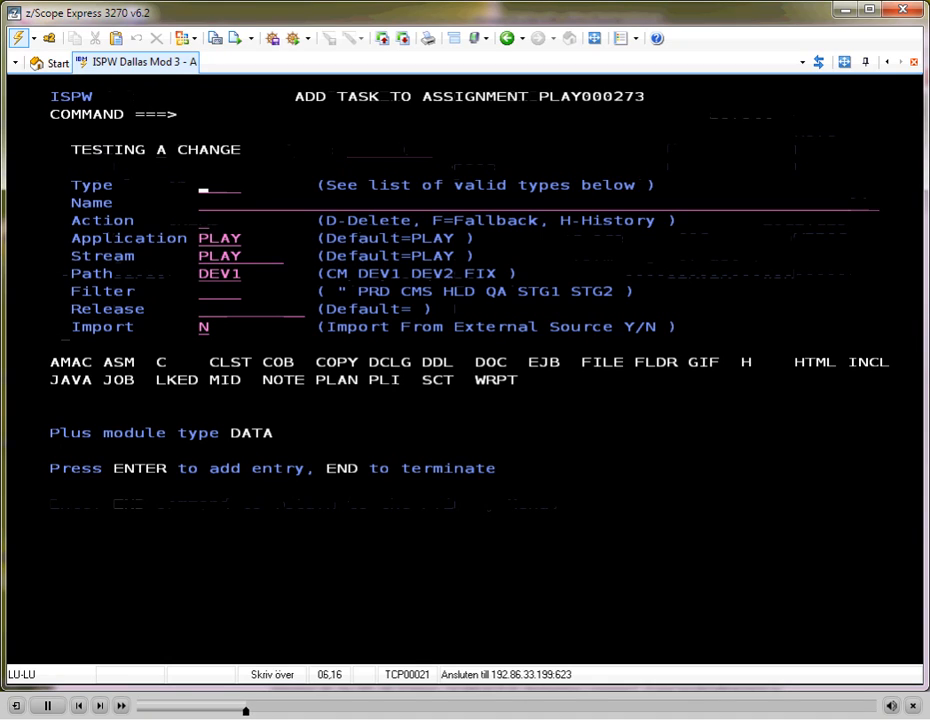
Add a task of type COB named TPROG20 to the new assignment
type("cob")
key("Tab")
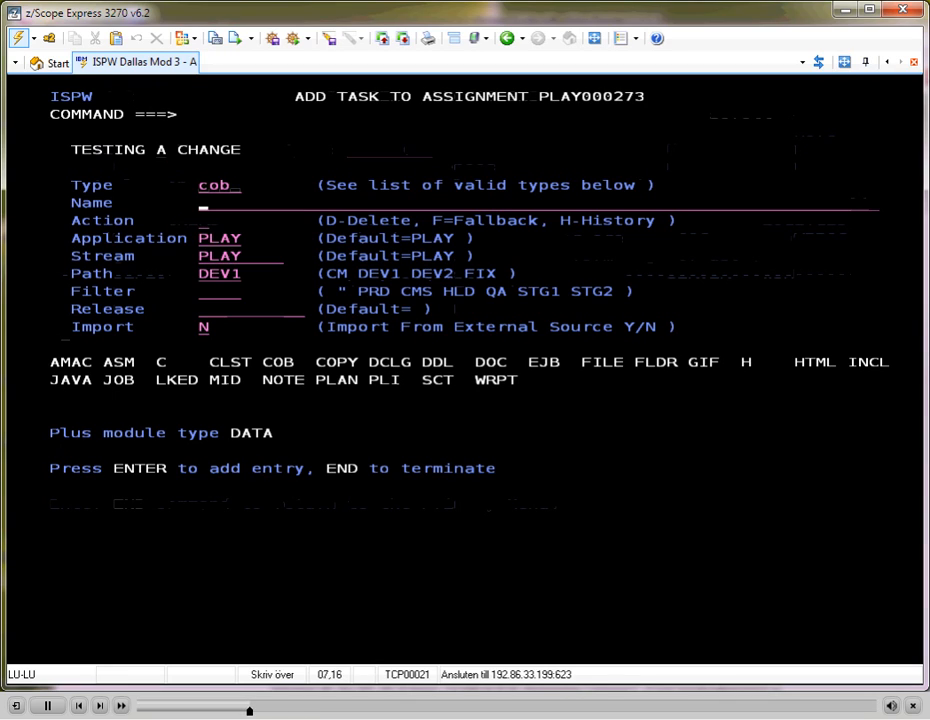
type("tprog20")
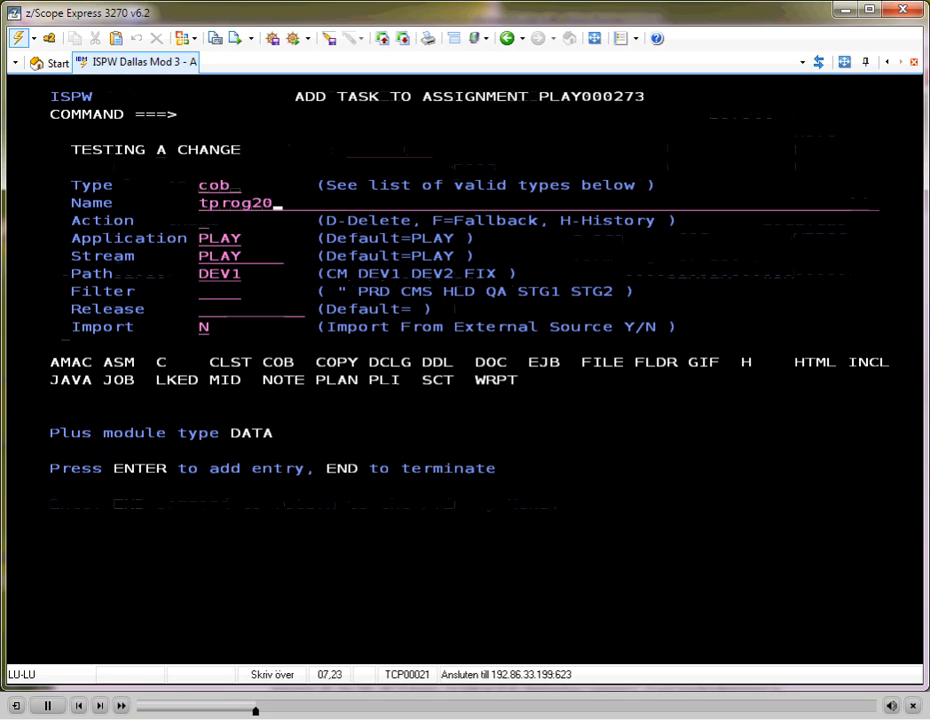
key("Return")
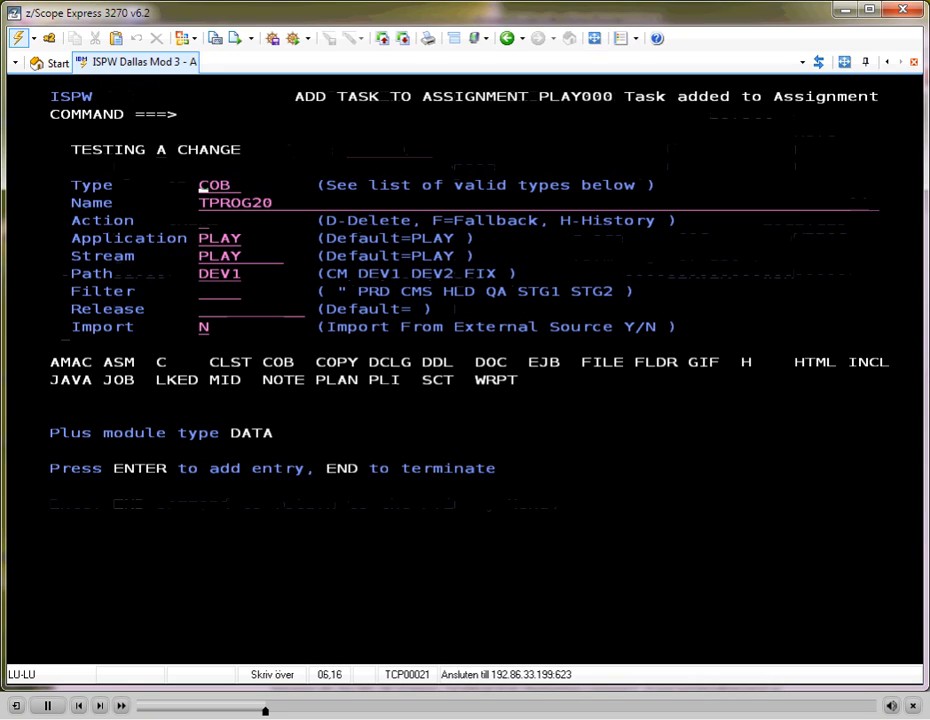
Look up COPY components matching *20, add TCPYA20 to the assignment, and return to its task list
type("copy")
key("Tab")
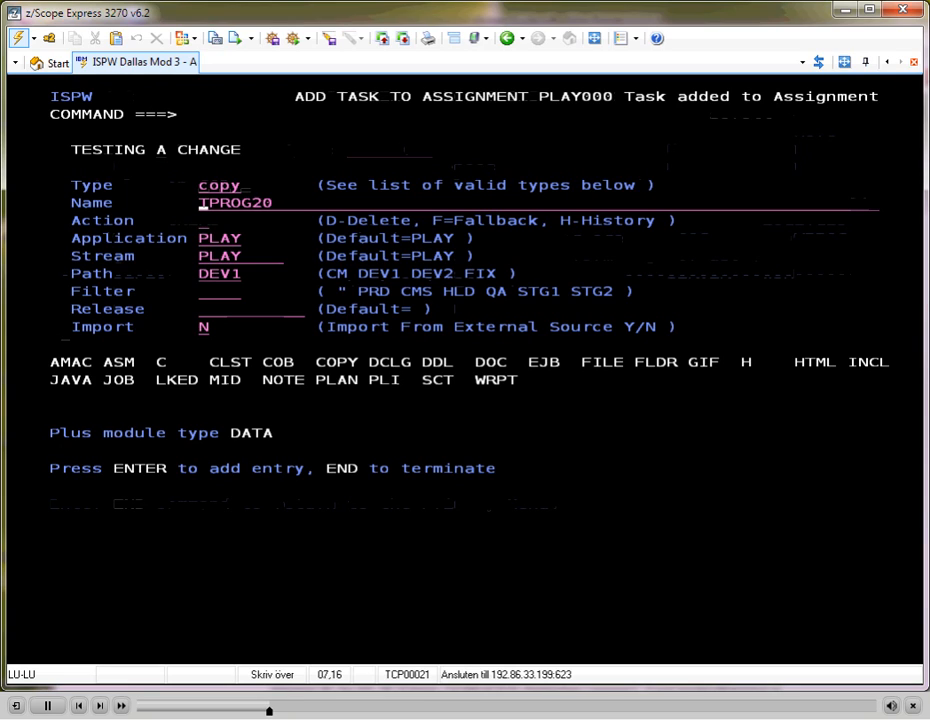
type("*20")
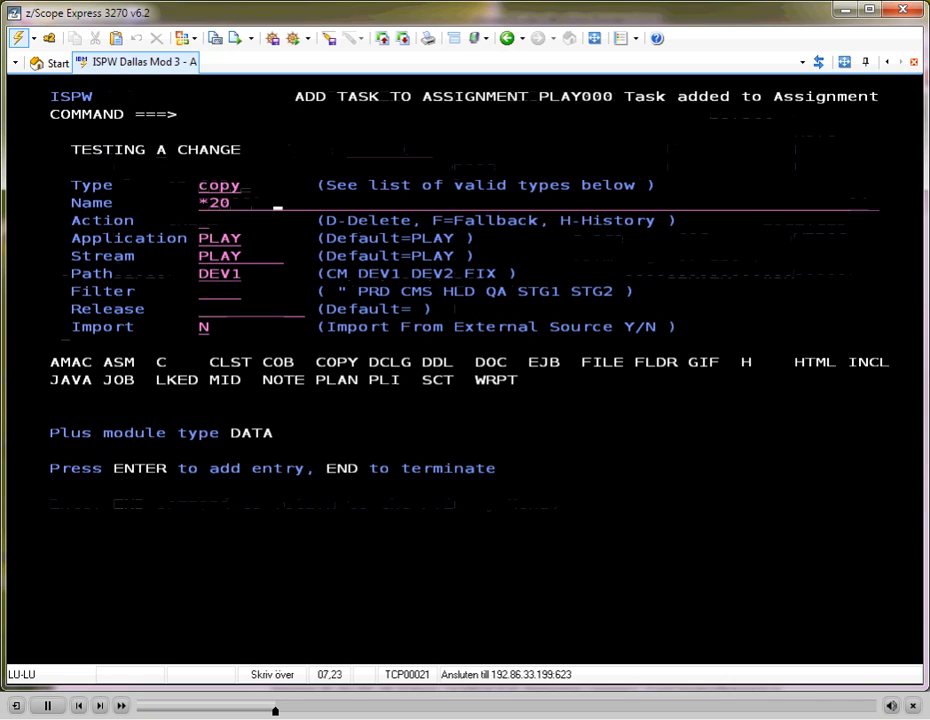
key("Return")
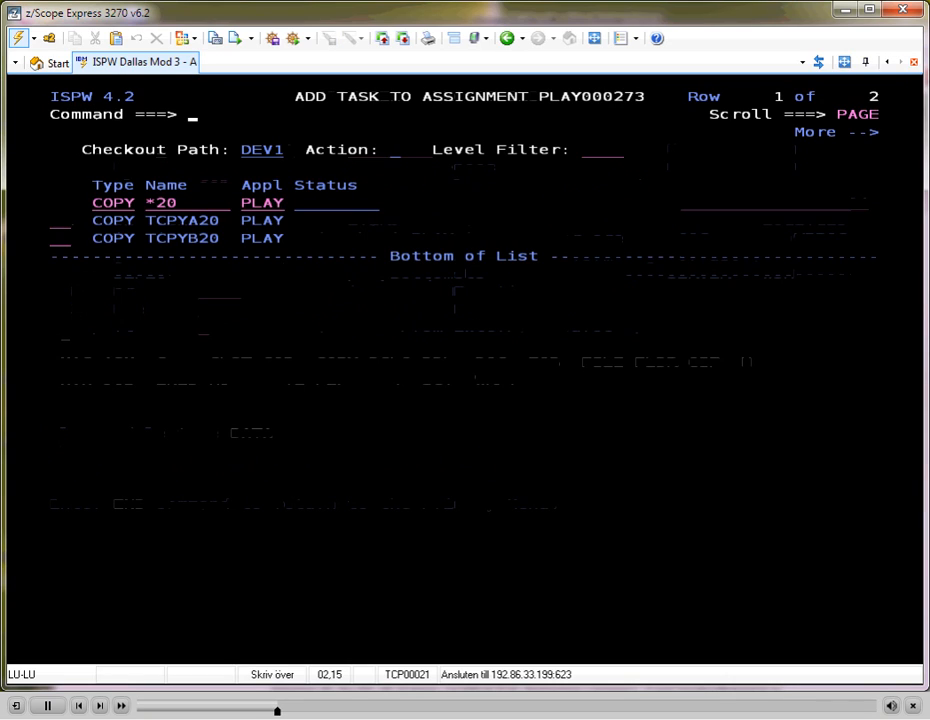
key("Tab")
key("Tab")
key("Tab")
key("Tab")
key("Tab")
key("Tab")
key("Tab")
key("Tab")
key("Tab")
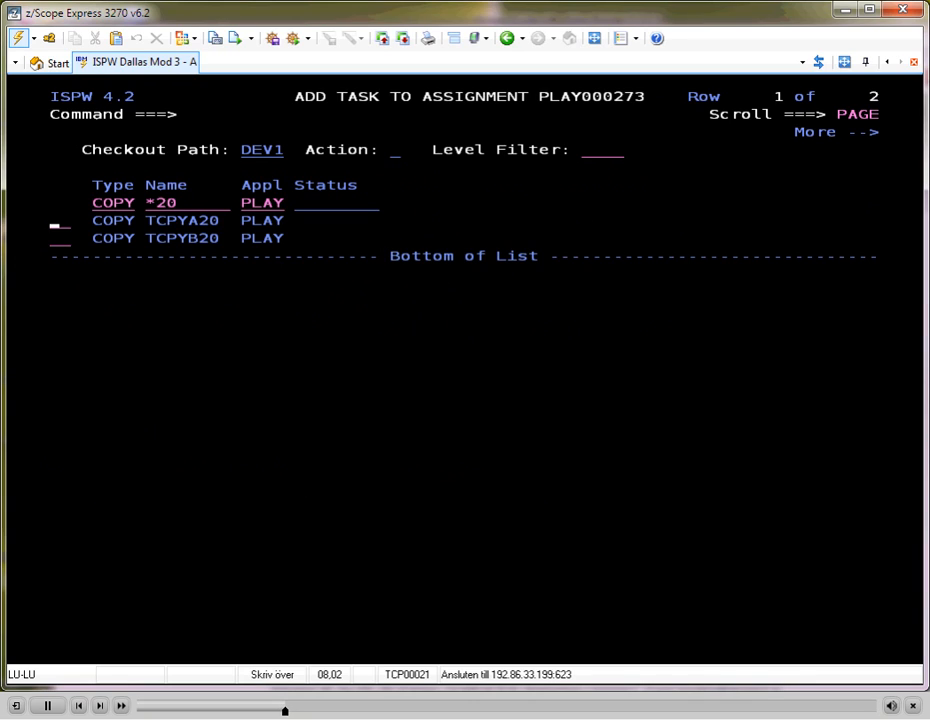
type("s")
key("Return")
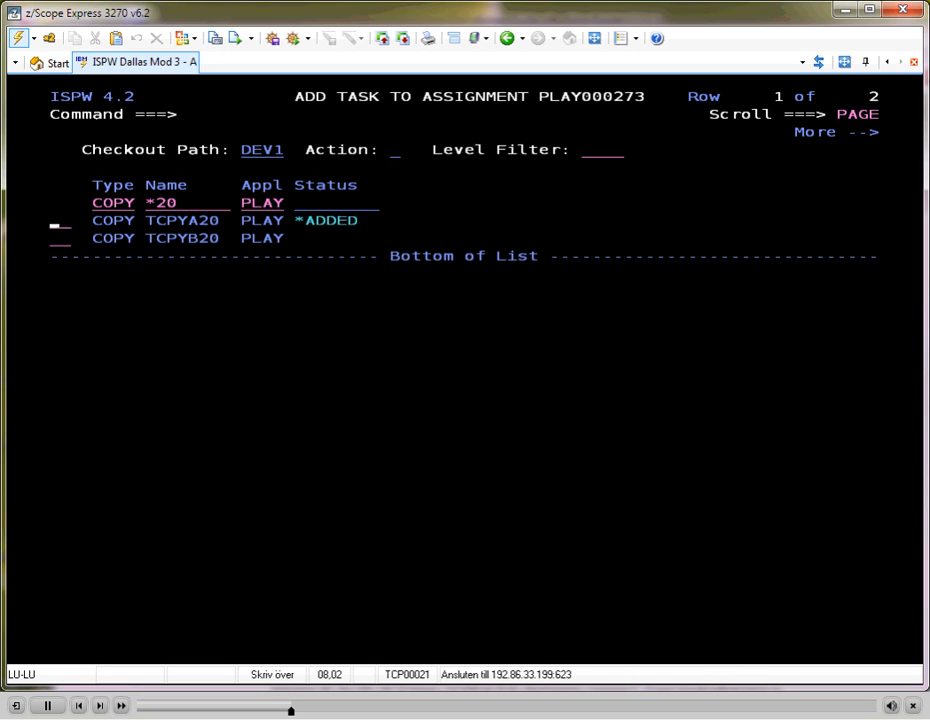
key("F3")
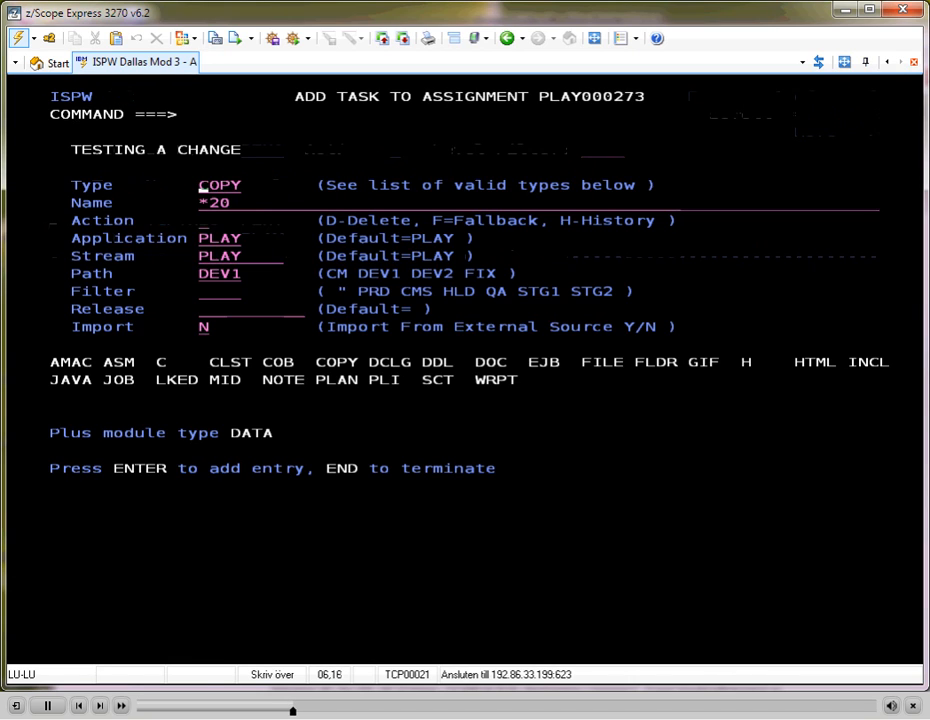
key("F3")
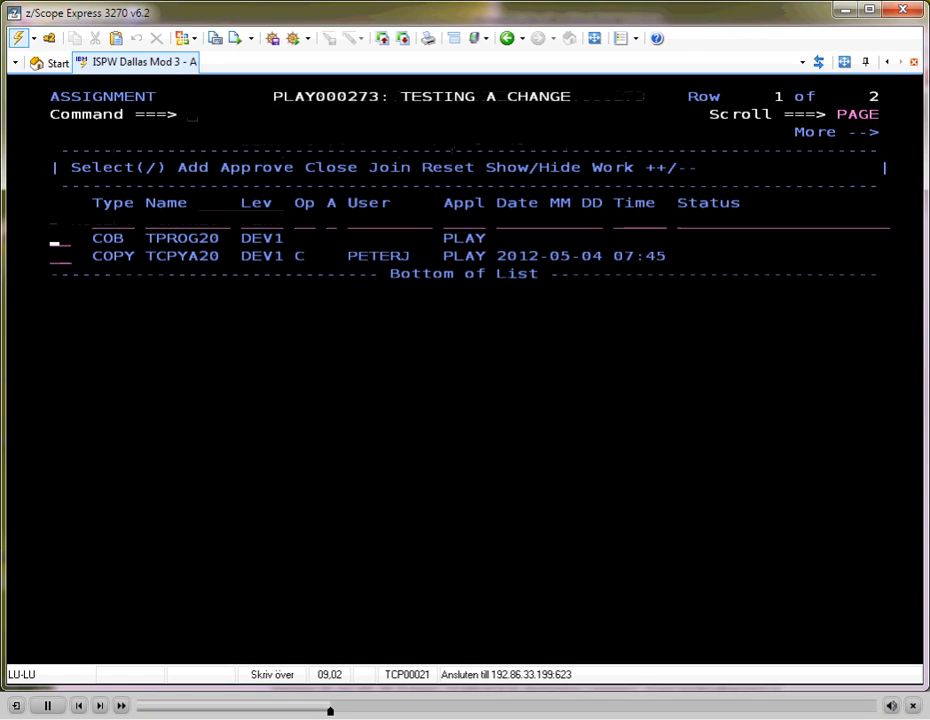
Check out the QA version of the COBOL program TPROG20 to DEV1
type("s")
key("Return")
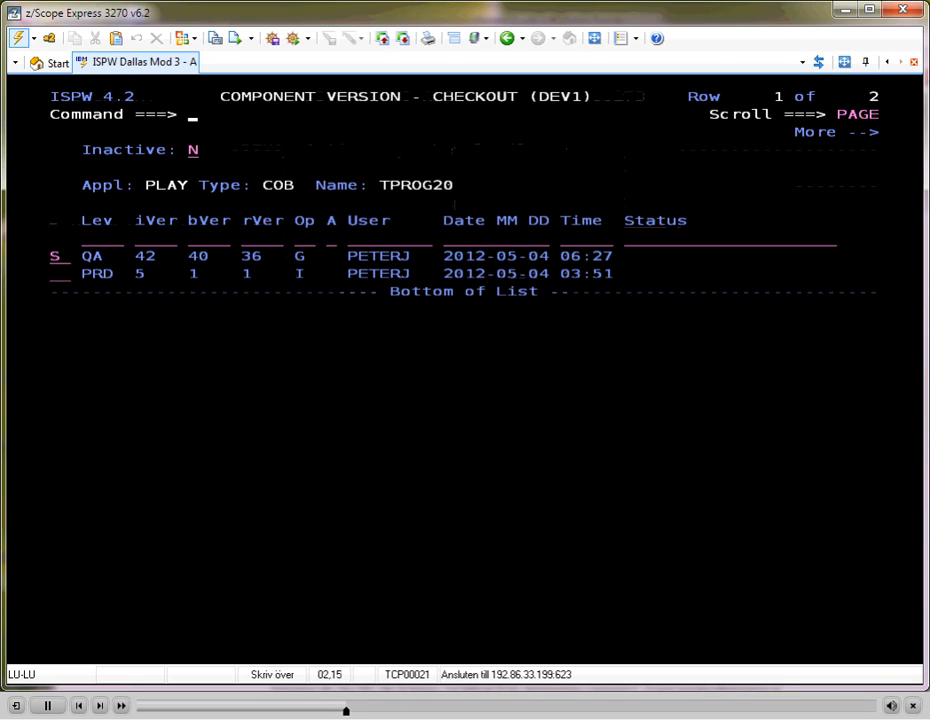
key("Return")
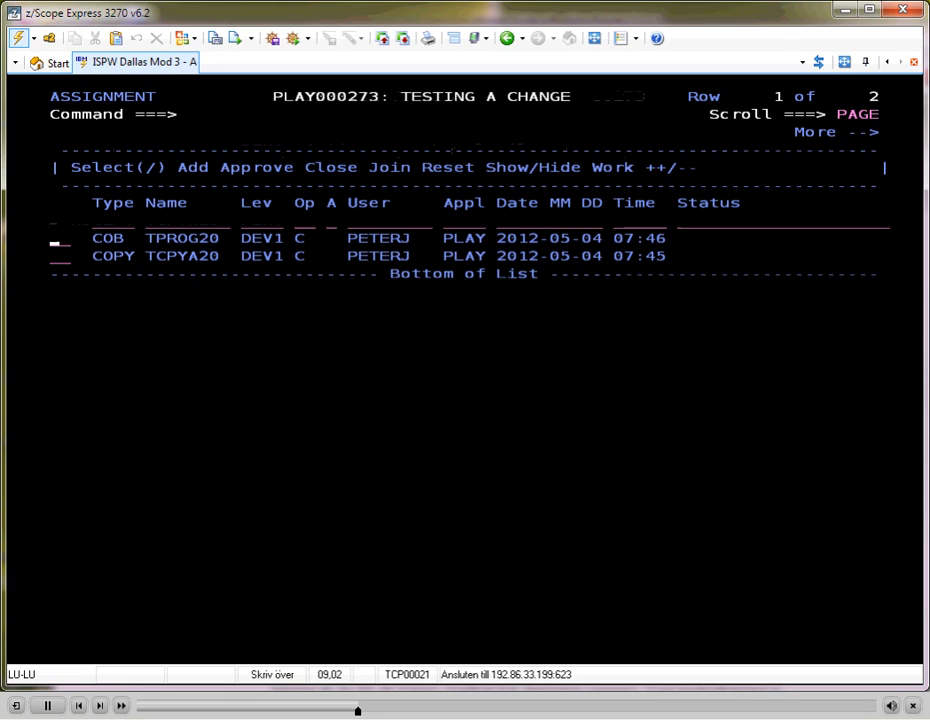
Edit TPROG20, delete the comment line "add a line again", and save the program
type("s")
key("Return")
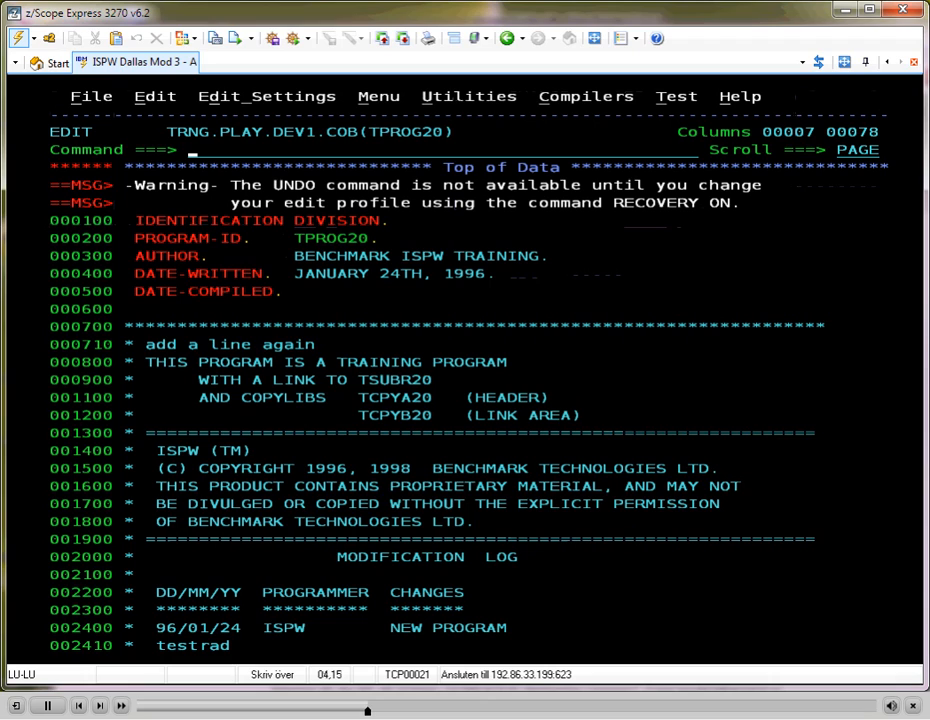
key("Tab")
key("Tab")
key("Tab")
key("Tab")
key("Tab")
key("Tab")
key("Tab")
key("Tab")
key("Tab")
key("Tab")
key("Tab")
type("d")
key("Return")
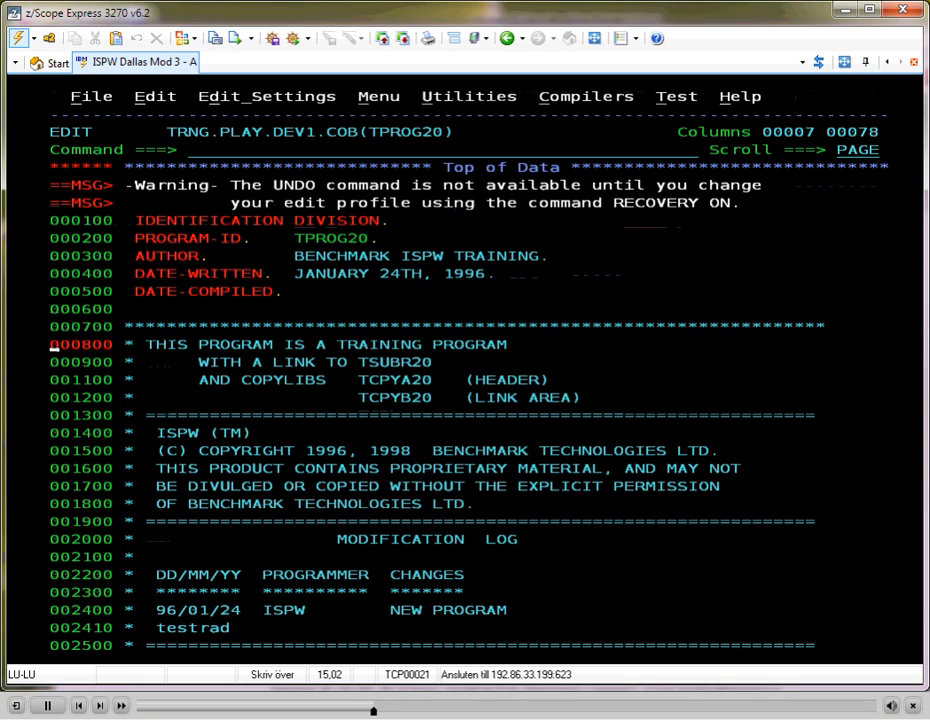
key("F3")
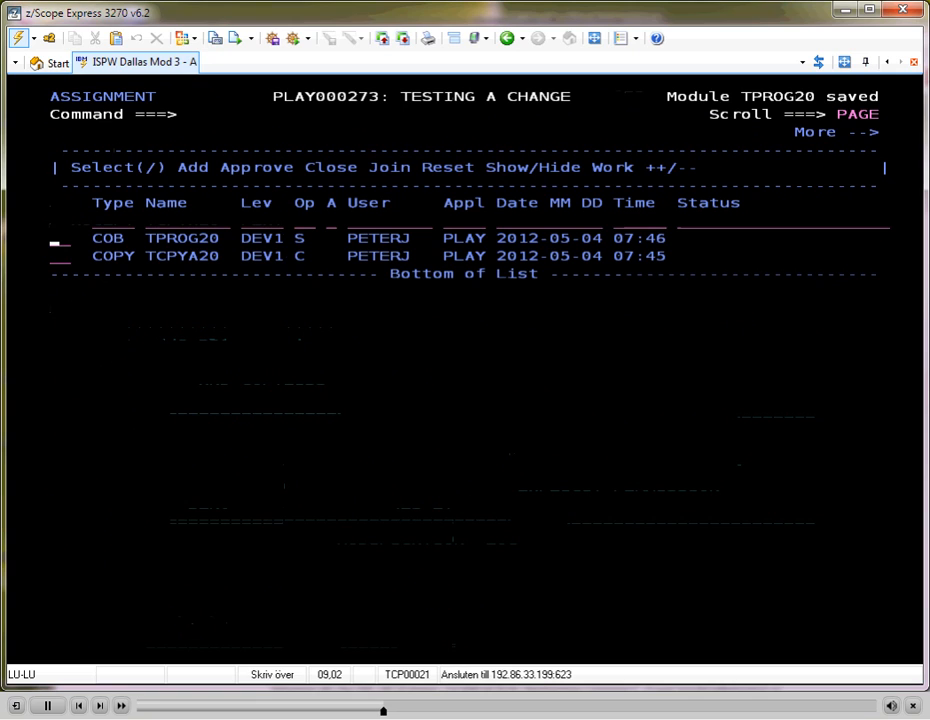
Edit copybook TCPYA20, change the month in the header comment's date to May, and save it
key("Down")
type("s")
key("Return")
key("Tab")
key("Tab")
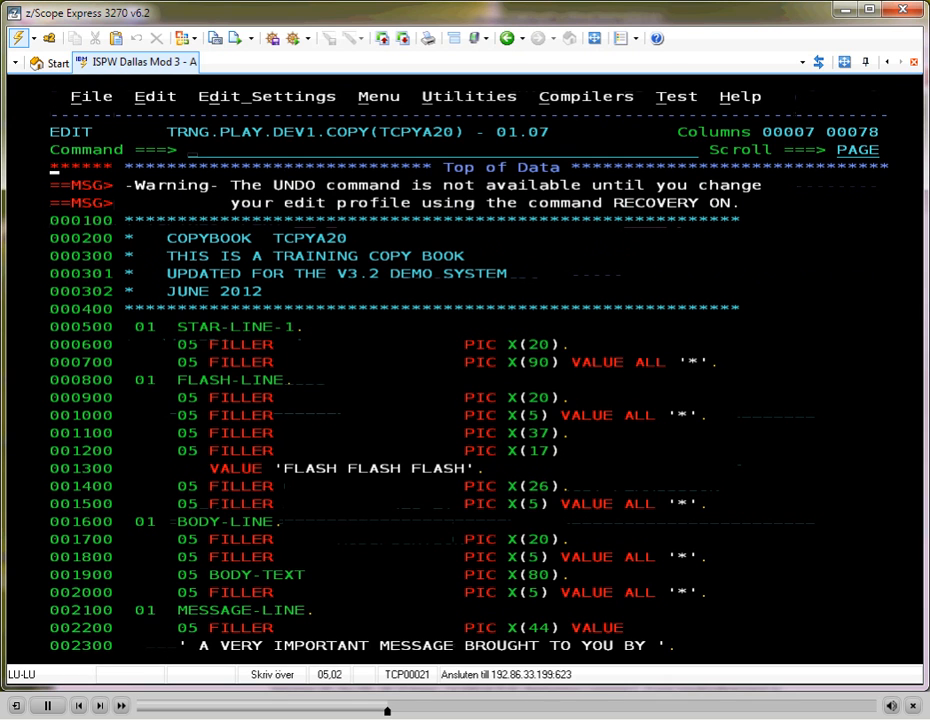
key("Down")
key("Down")
key("Down")
key("Down")
key("Down")
key("Down")
key("Down")
key("Right")
key("Right")
key("Right")
key("Right")
key("Right")
key("Right")
key("Right")
key("Right")
key("Right")
key("Right")
key("Right")
type("May")
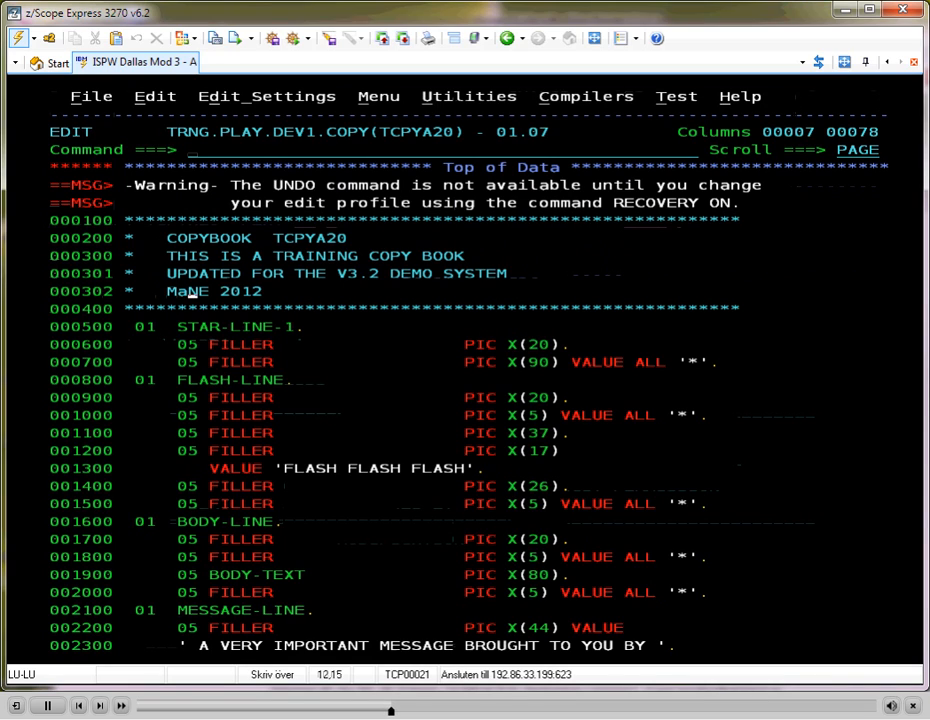
key("Delete")
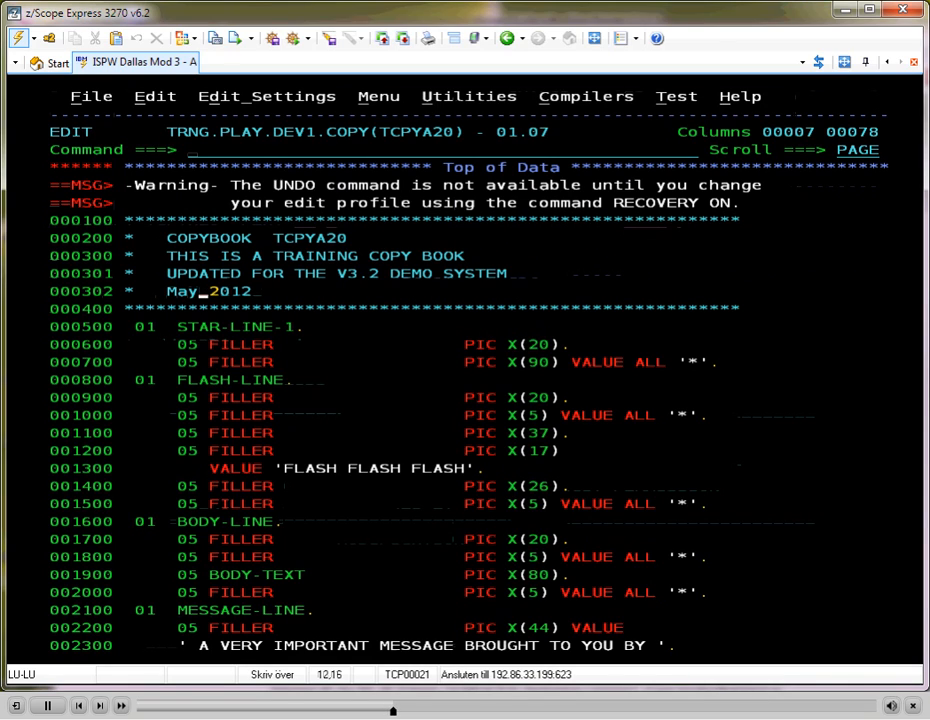
key("Return")
key("F3")
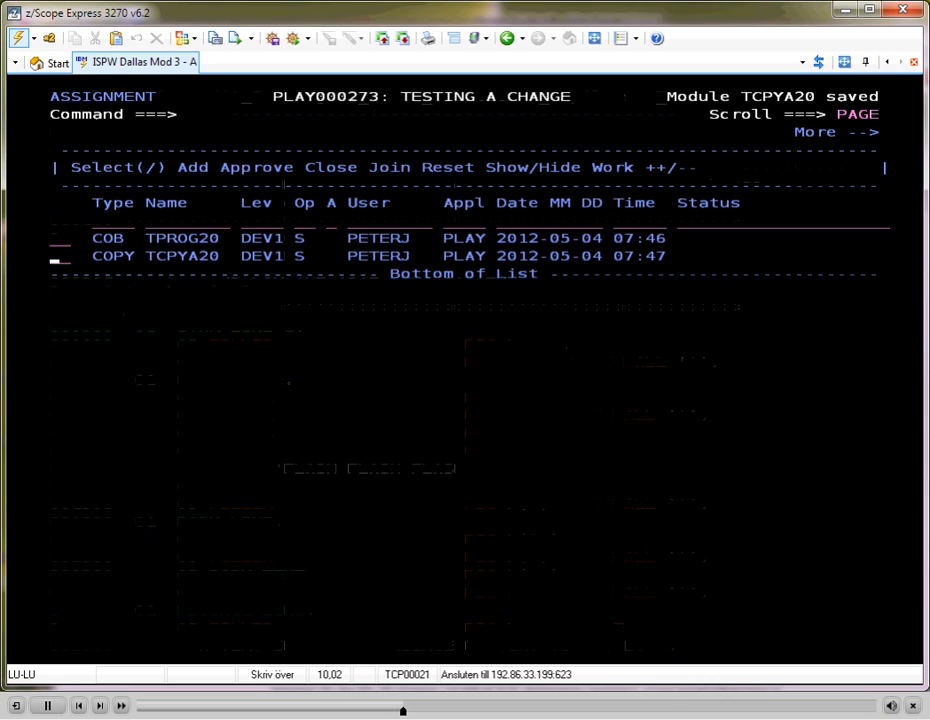
Generate TPROG20 by submitting the job with the preset generate options, and return to the assignment's task list
key("Up")
type("g")
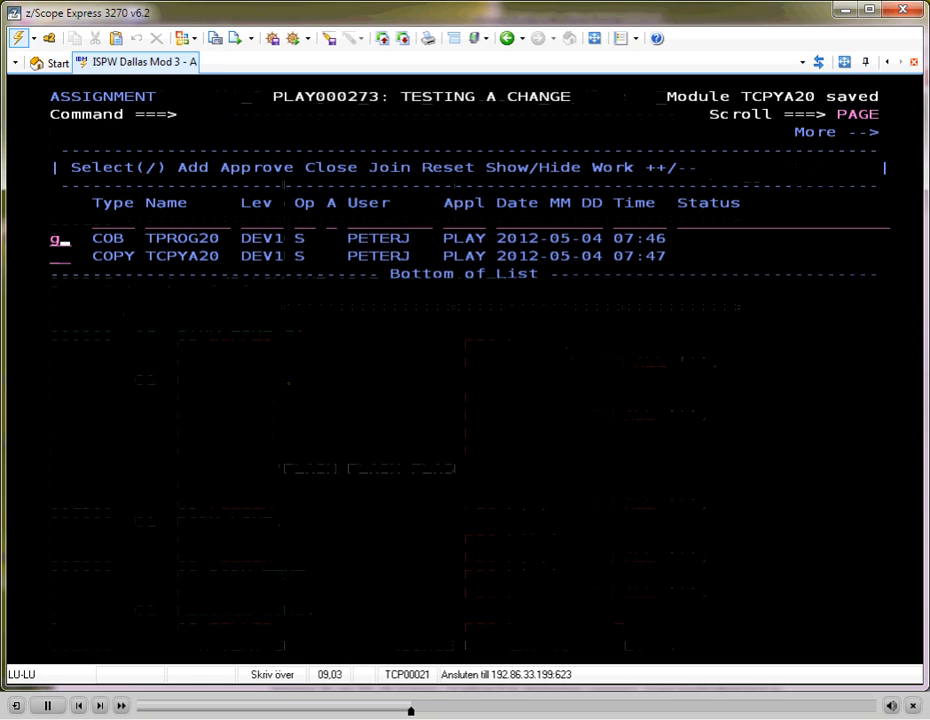
key("Return")
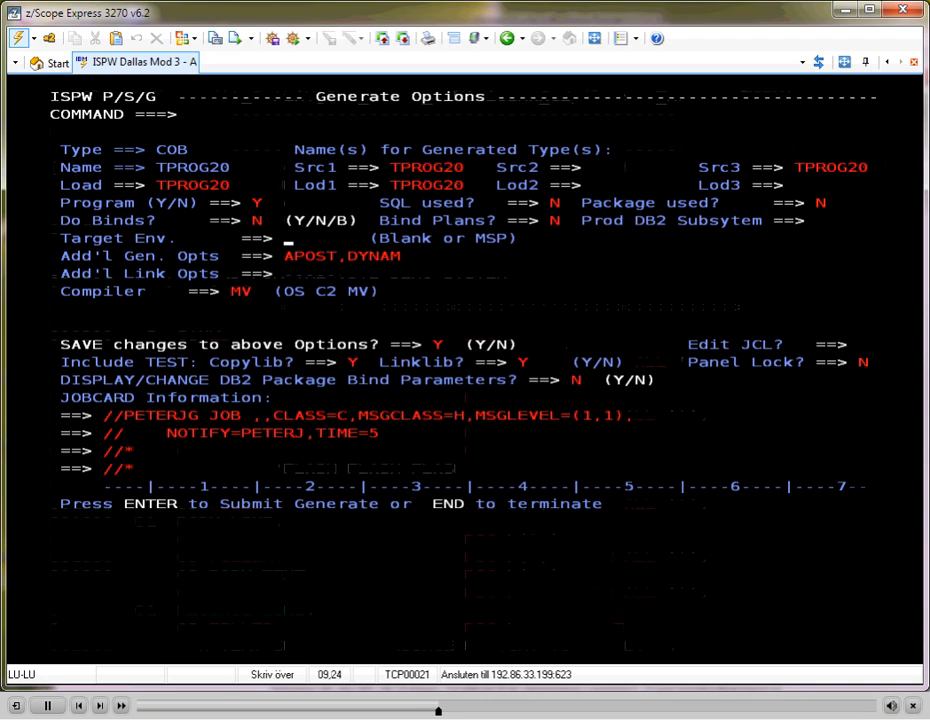
key("Return")
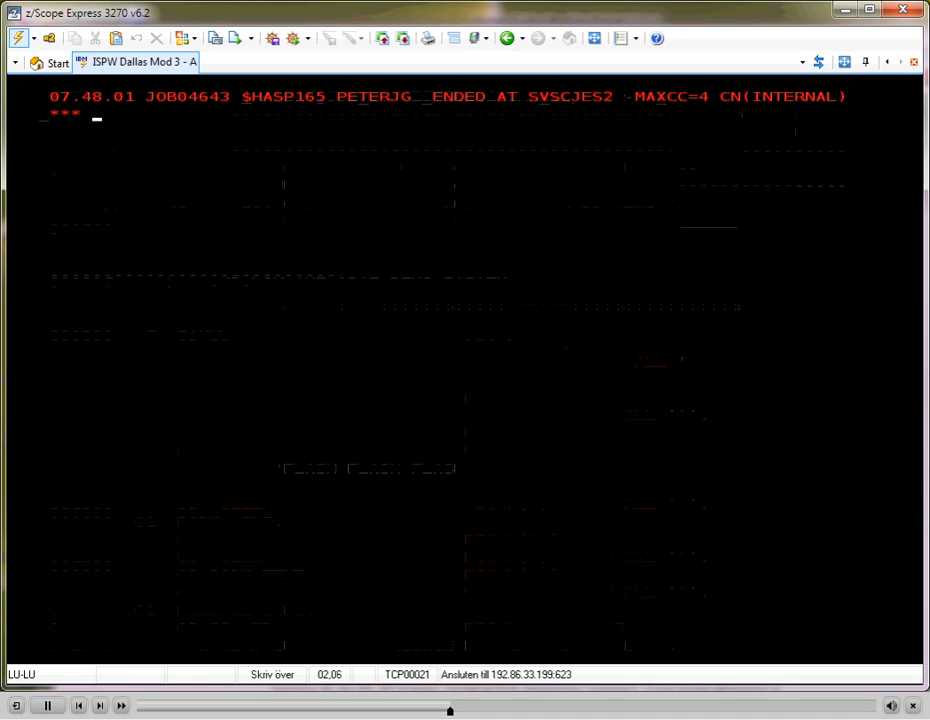
key("Return")
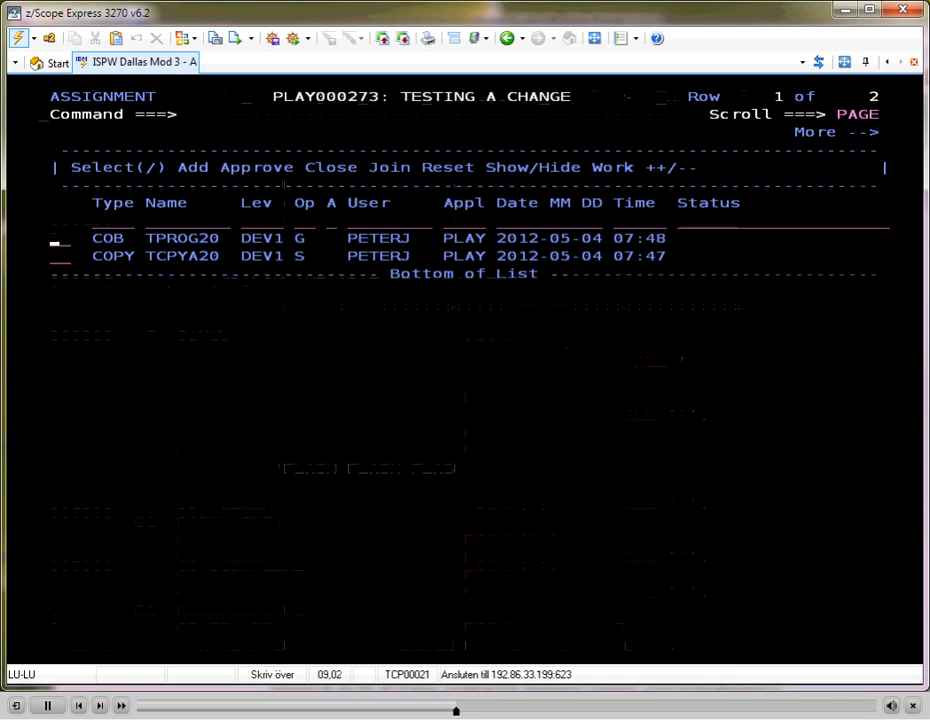
Browse the compile listing of TPROG20, examining the compiler options, messages and source with its copybook, then close it
type("bl")
key("Return")
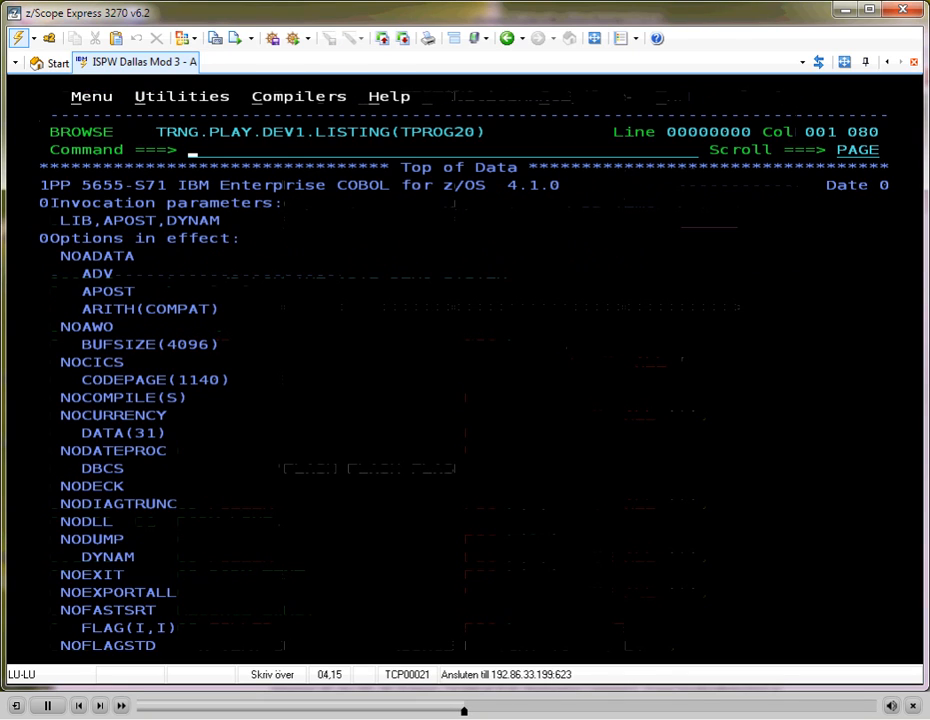
key("F8")
key("F8")
key("F8")
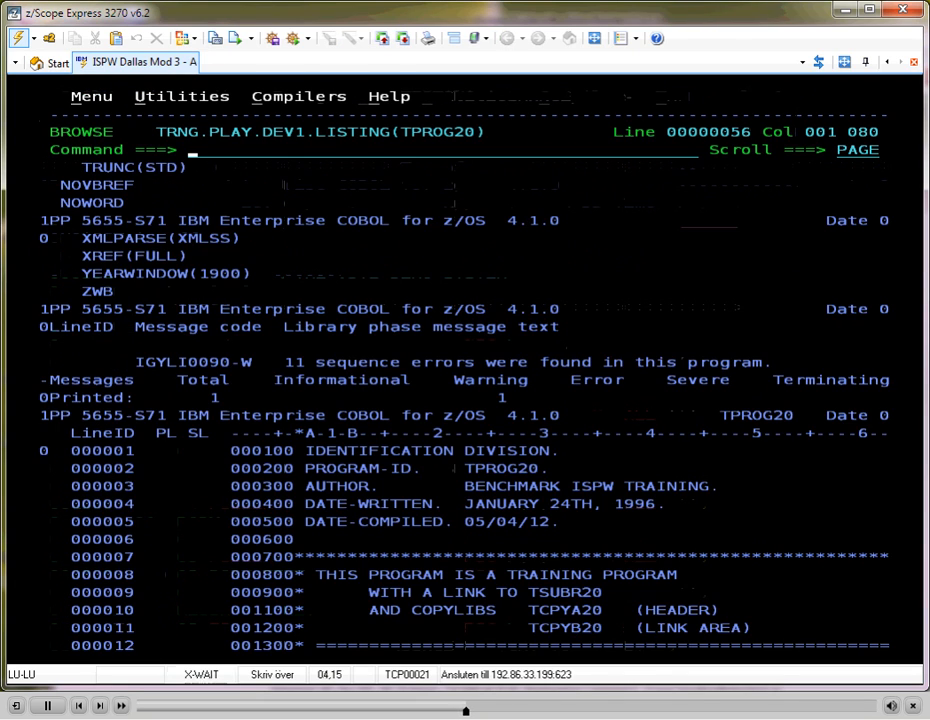
key("F8")
key("F8")
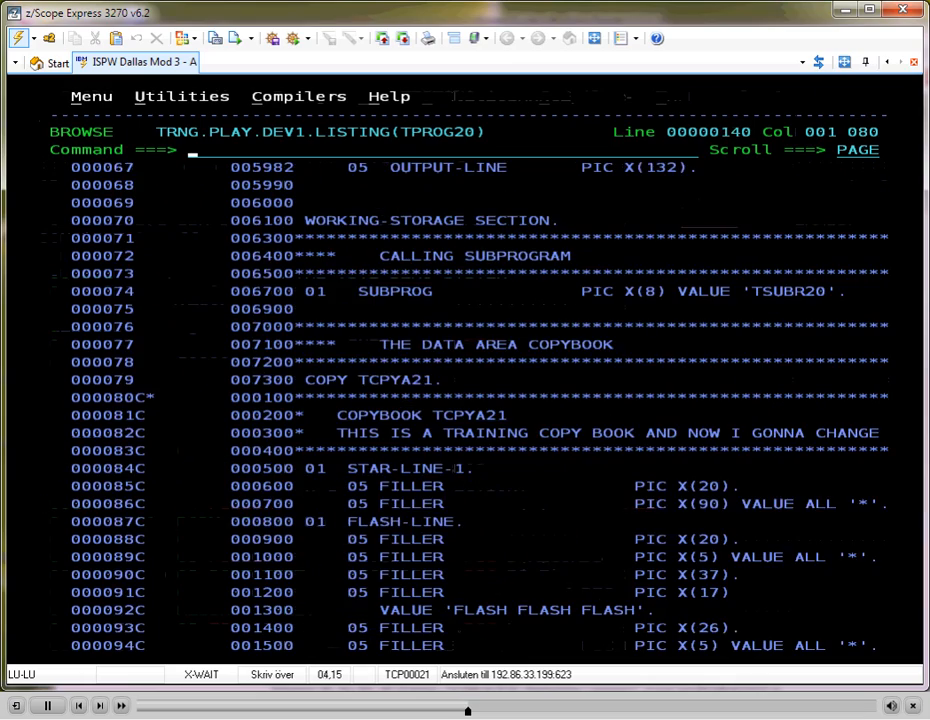
key("F8")
key("F8")
key("F8")
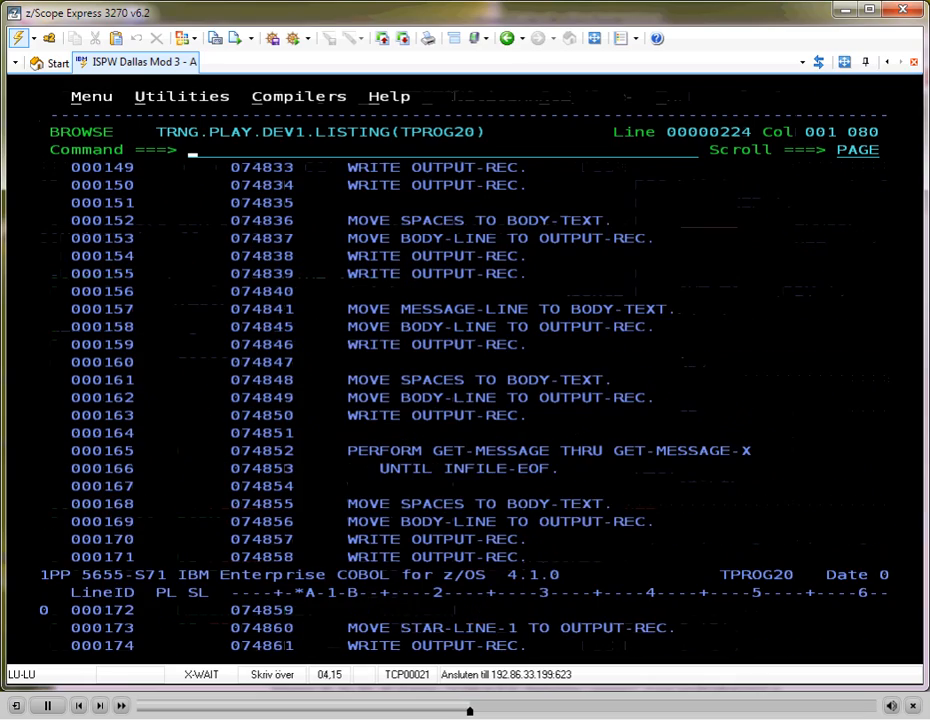
key("F8")
key("F8")
key("F7")
key("F7")
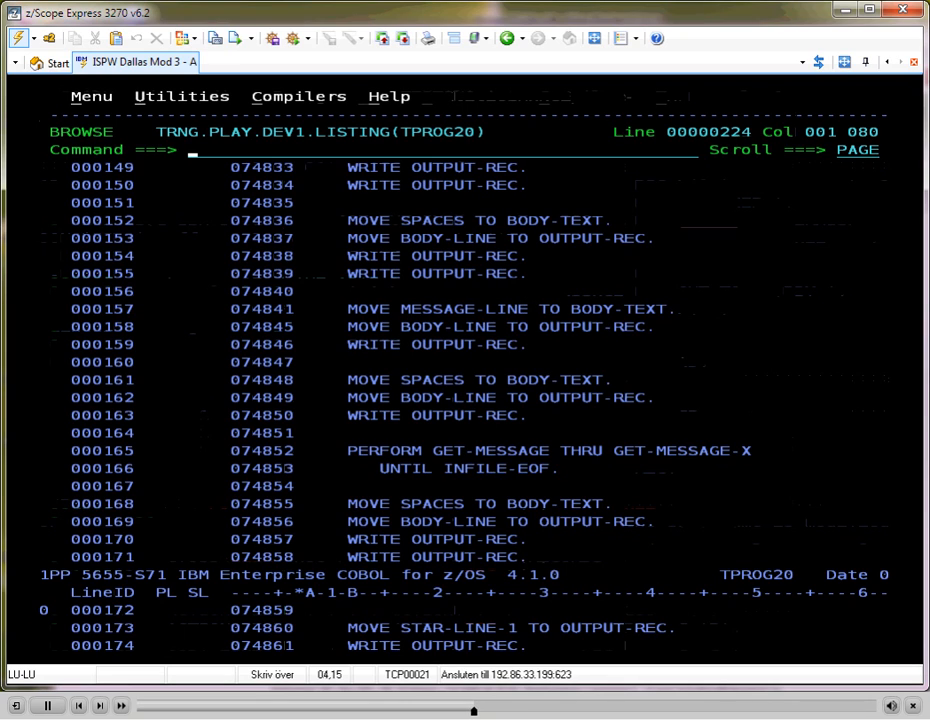
key("F3")
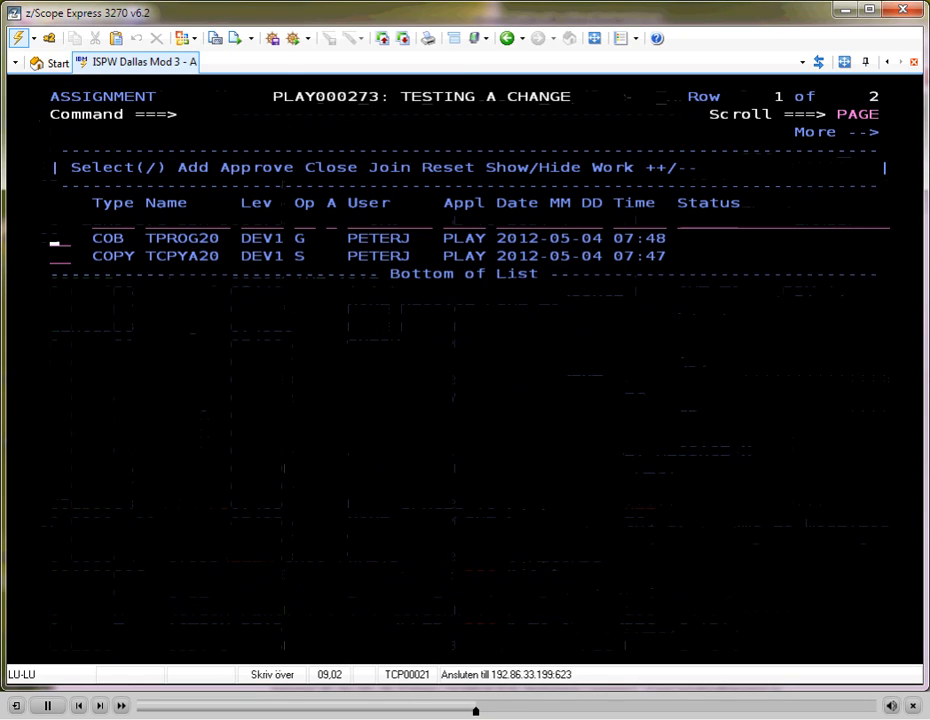
View the associated parts of TPROG20 at DEV1, including its object, listing and load datasets, and return to the task list
type("ba")
key("Return")
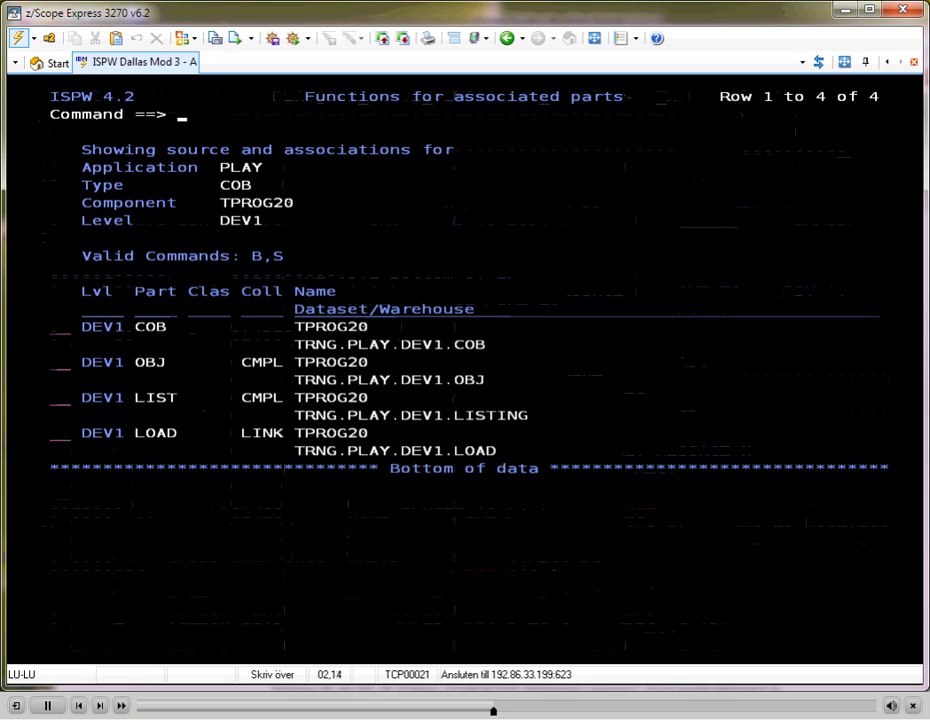
key("F3")
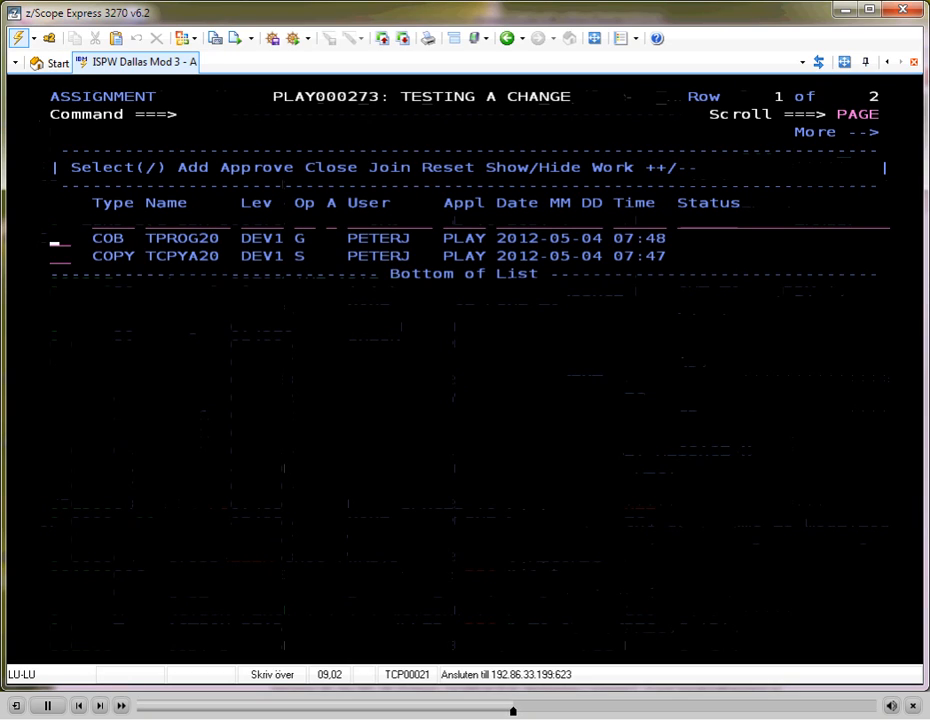
Promote TPROG20 and TCPYA20 together from DEV1 to STG1 with the preset set details, refreshing the task list until processing finishes
type("p")
key("Tab")
type("p")
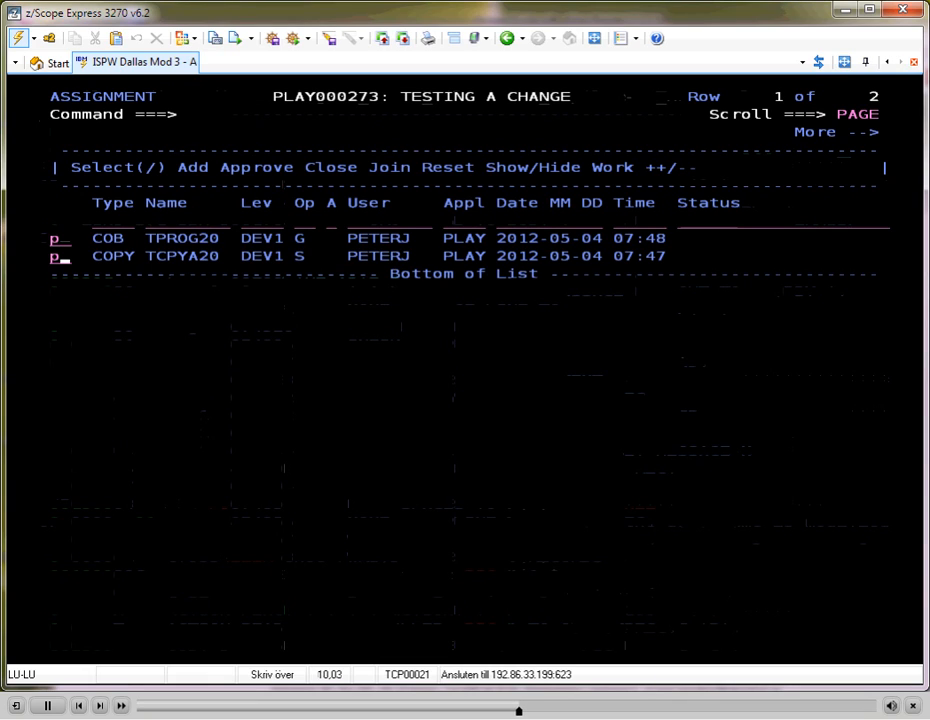
key("Return")
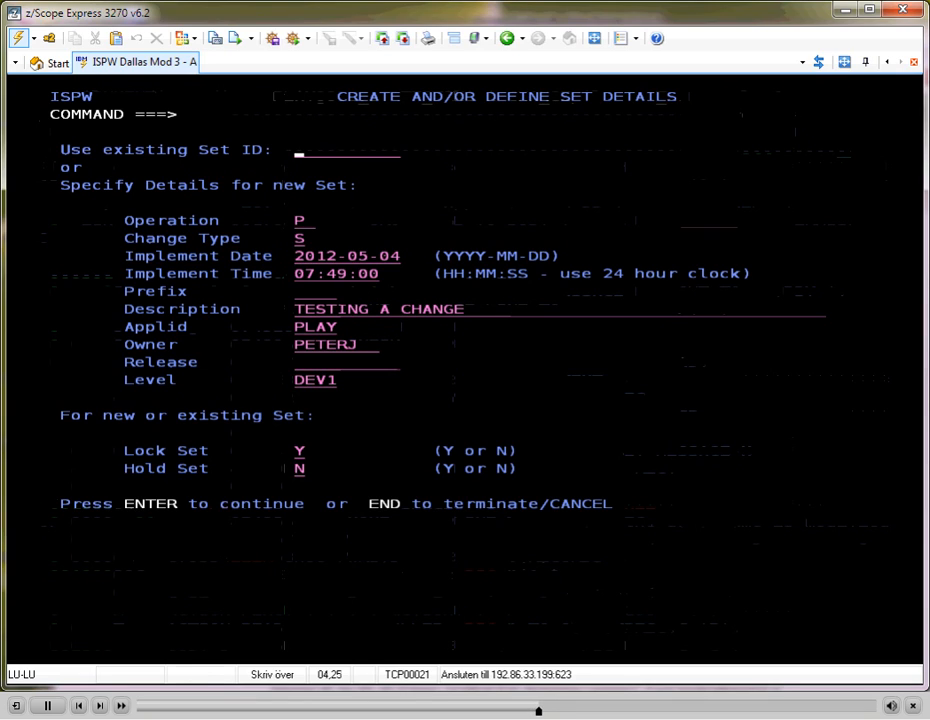
key("Return")
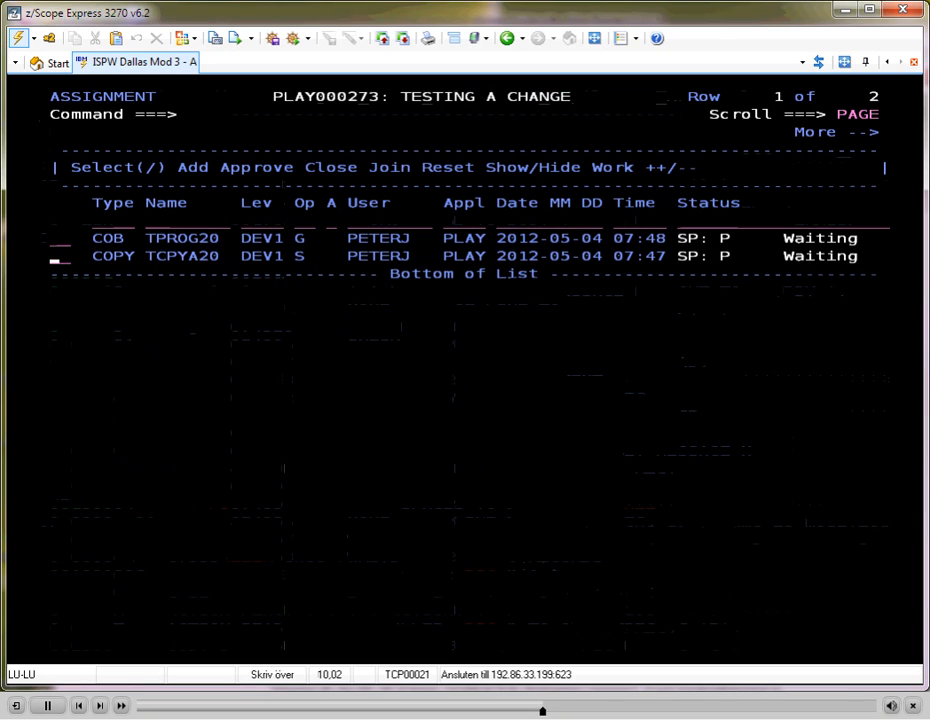
key("Return")
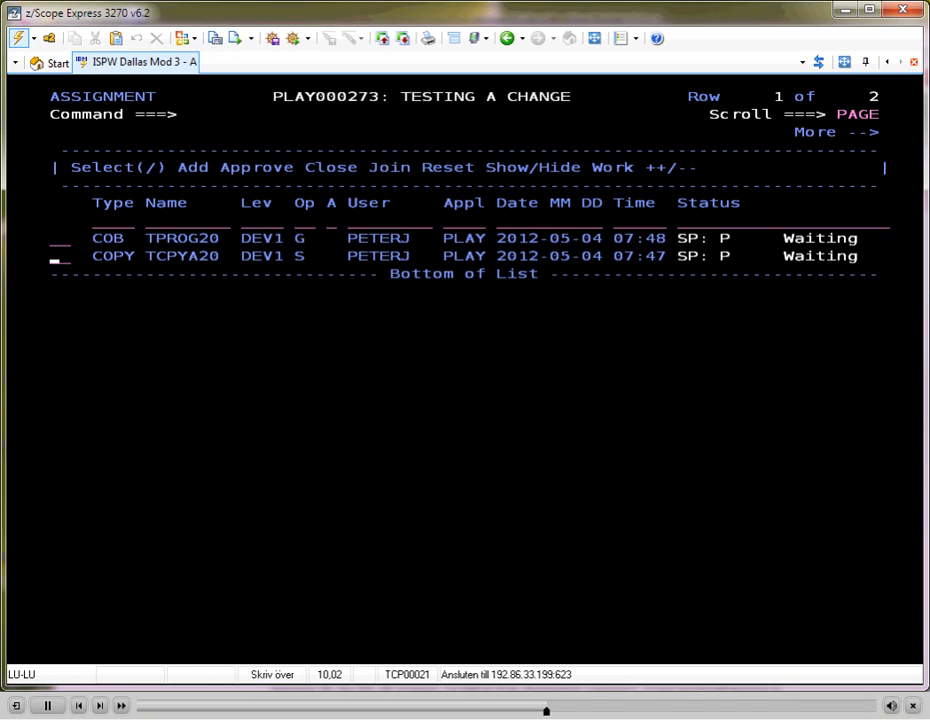
key("Return")
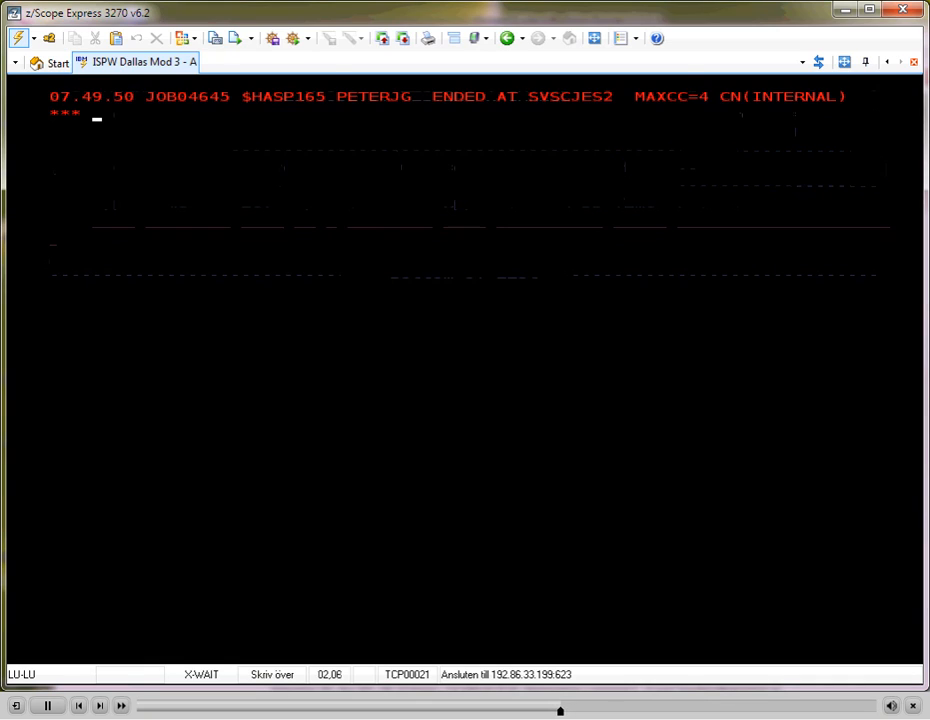
key("Return")
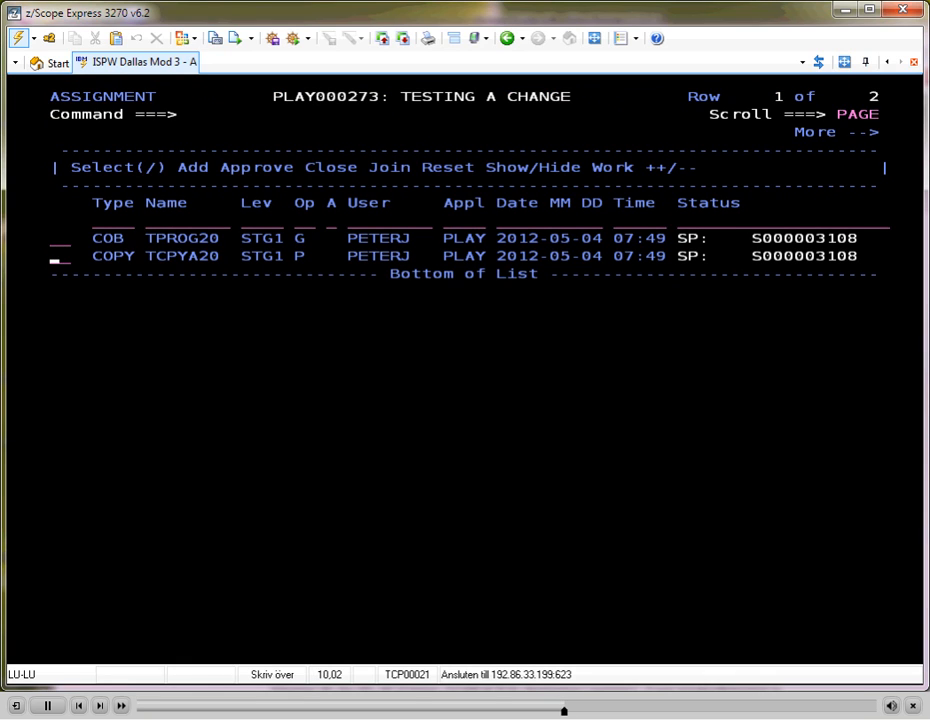
Try to edit TPROG20 at the STG1 level, and return to the task list
key("Up")
type("s")
key("Return")
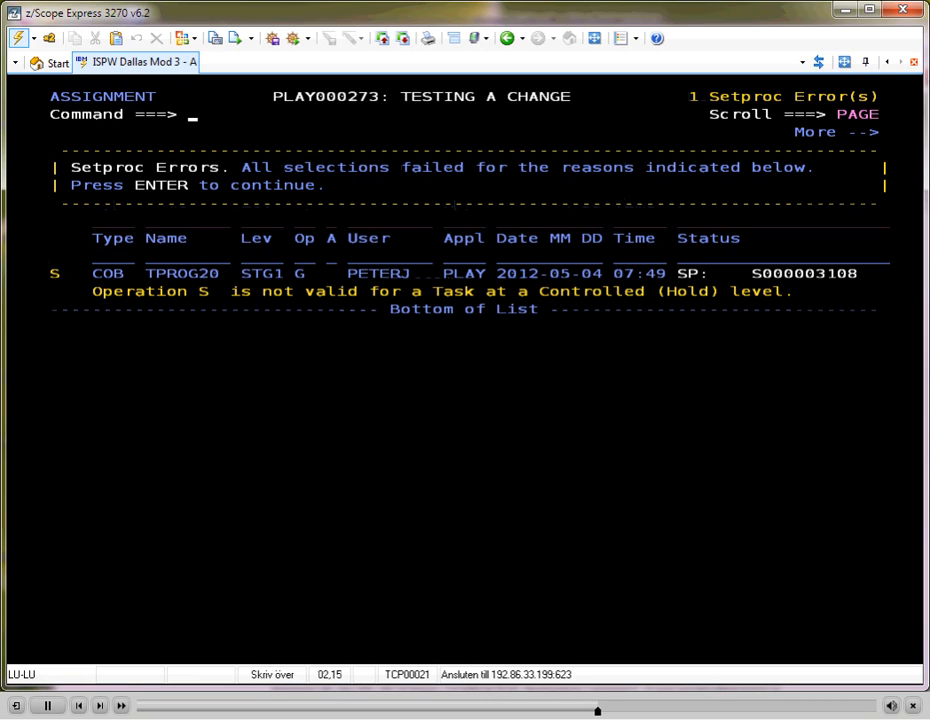
key("Return")
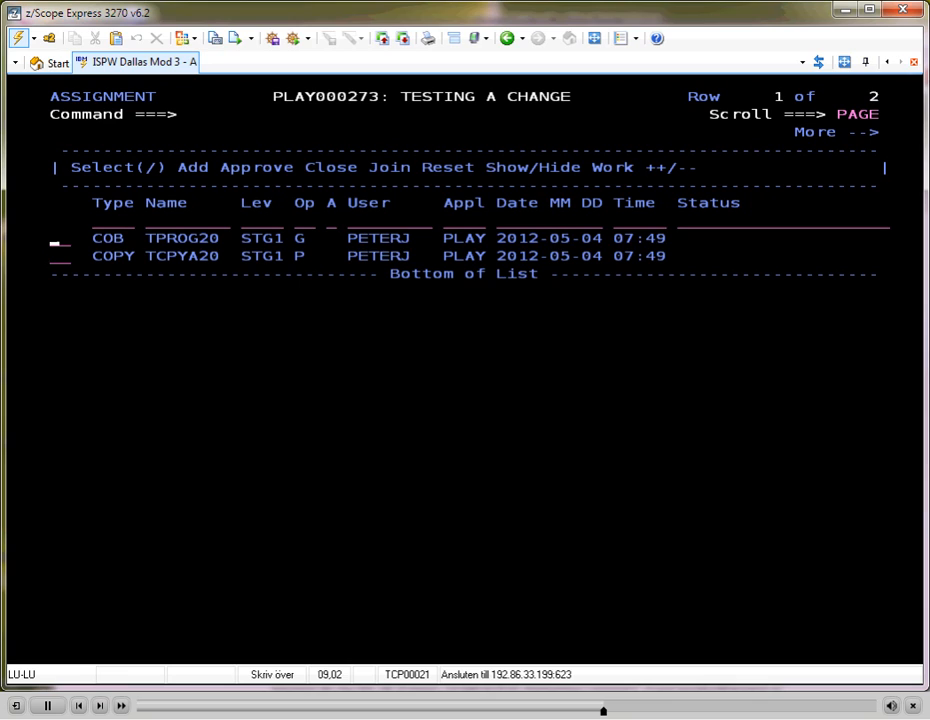
Regress TPROG20 from STG1 to DEV1 with the preset set details, refreshing the task list until processing finishes
type("x")
key("Return")
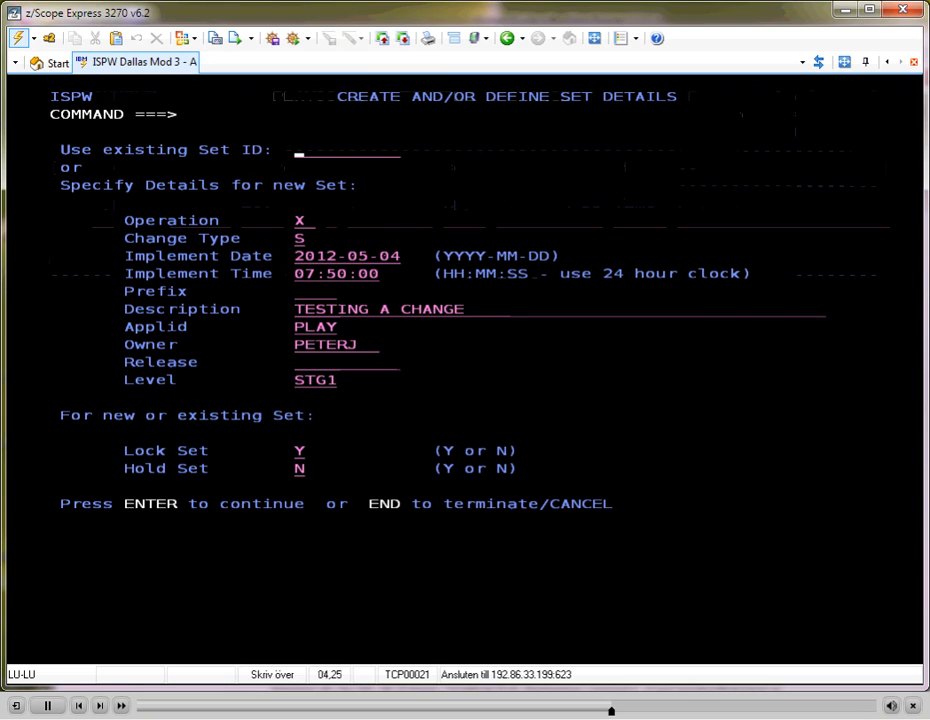
key("Return")
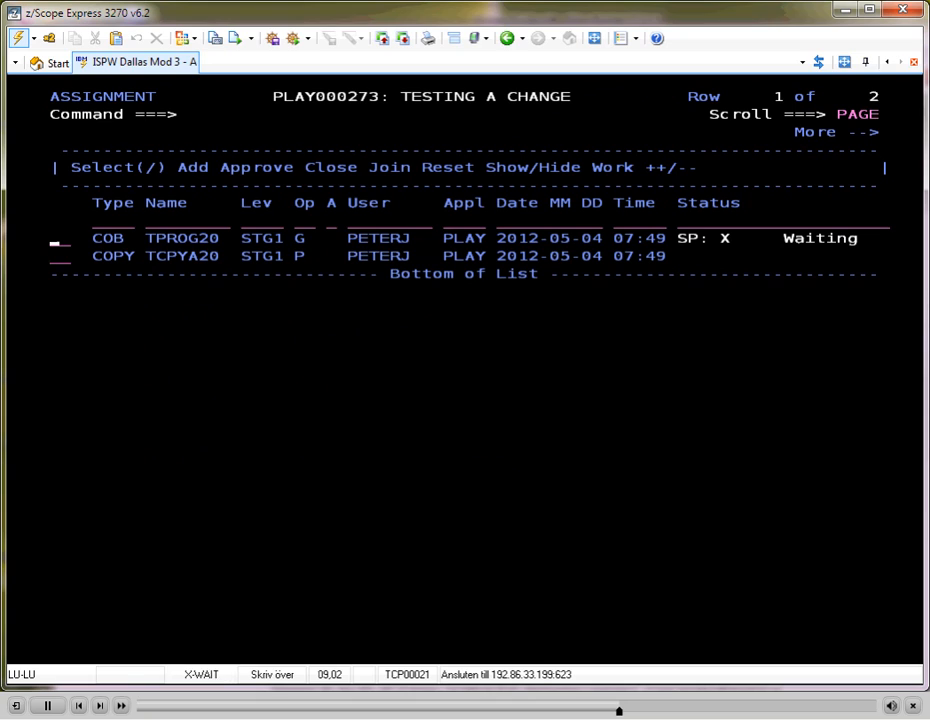
key("Return")
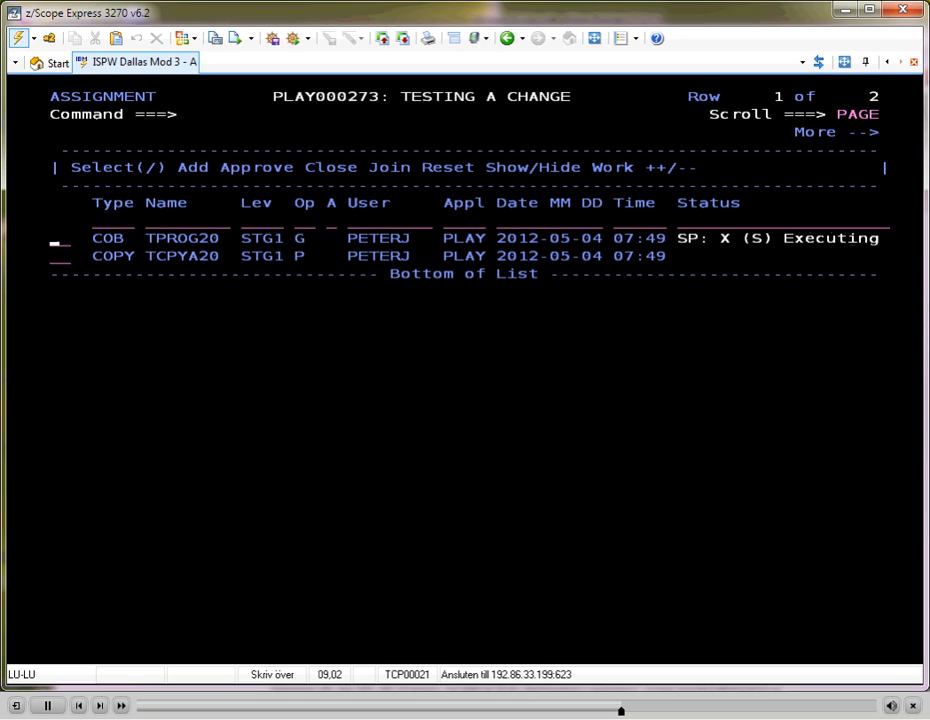
key("Return")
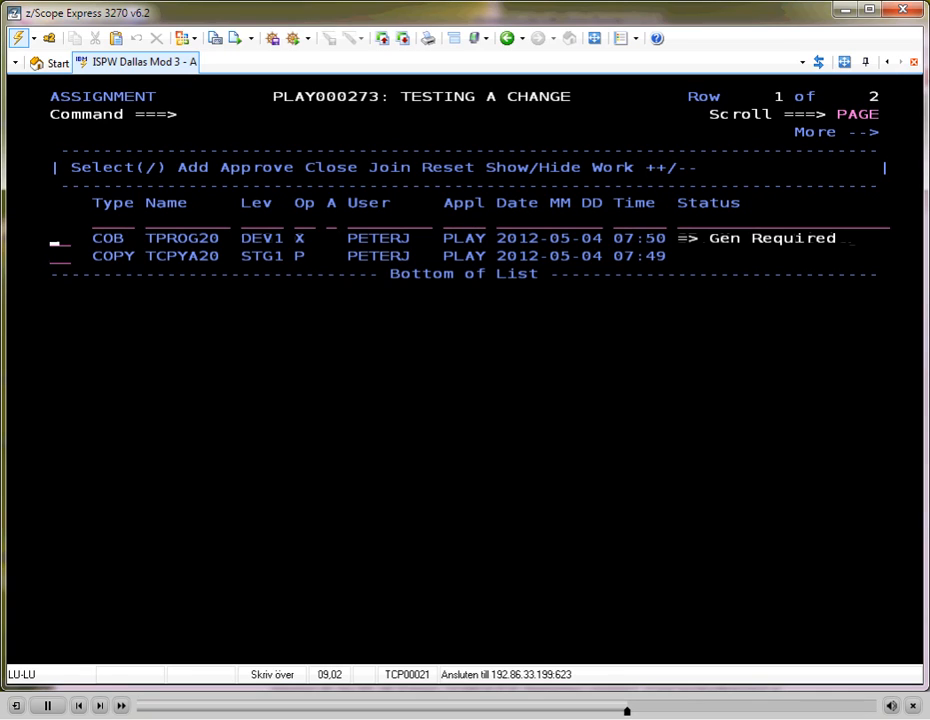
Edit TPROG20, insert the comment line "* add a line again" after line 000700, and save the program
type("s")
key("Return")
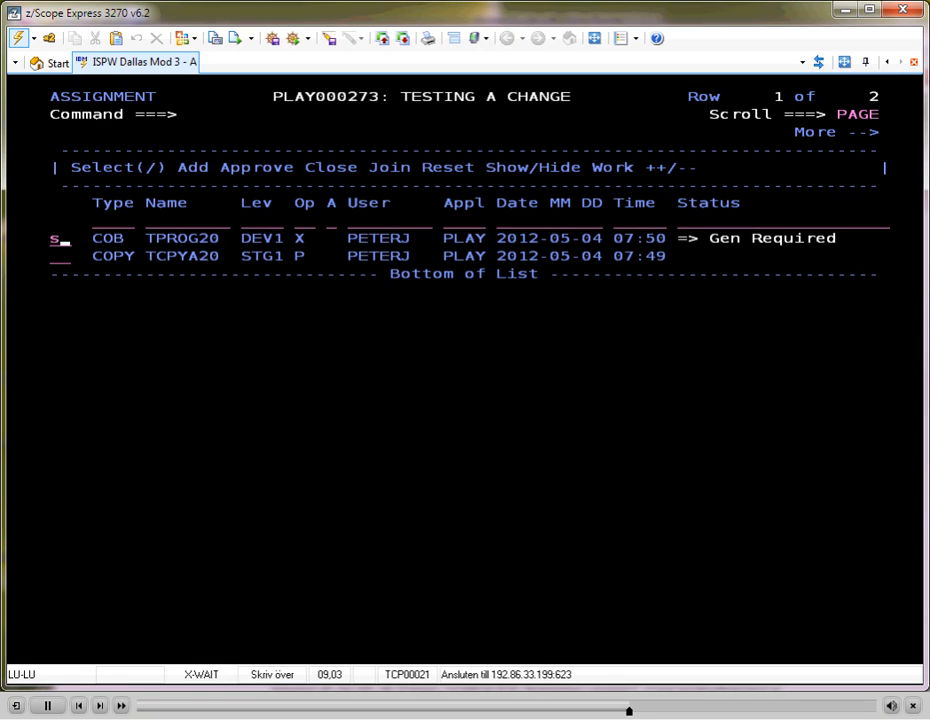
key("Down")
key("Down")
key("Down")
key("Down")
key("Down")
key("Down")
key("Down")
key("Down")
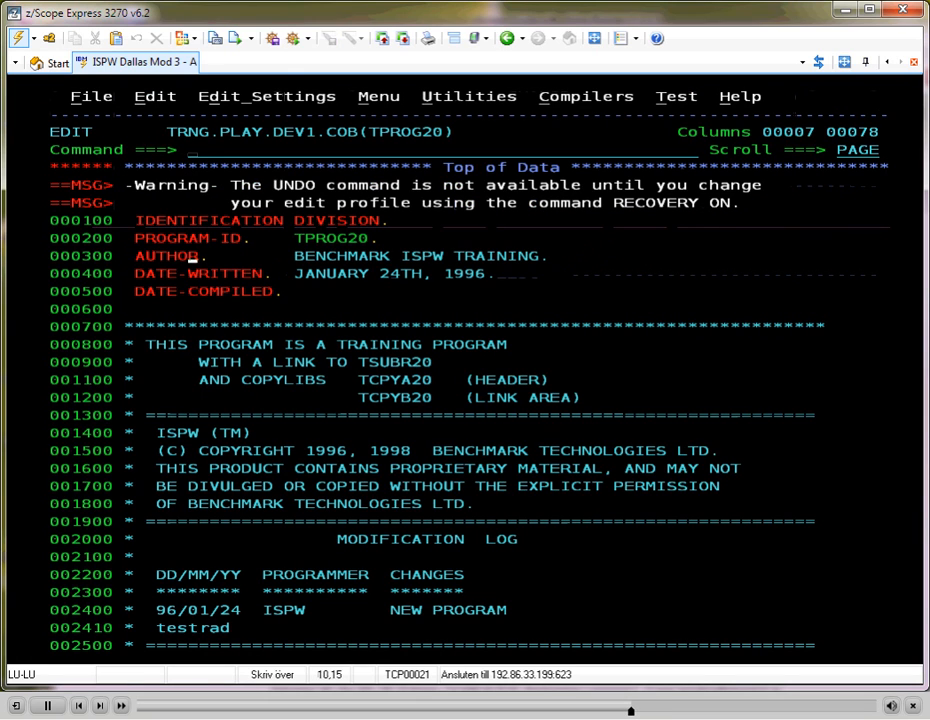
key("Tab")
key("Down")
type("i")
key("Return")
type("*")
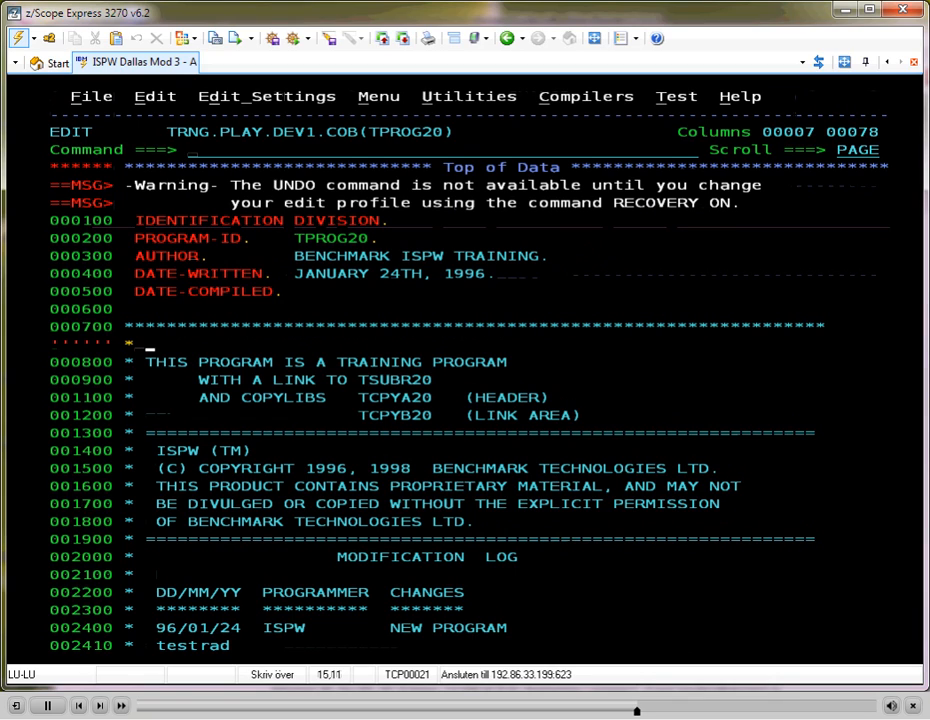
type(" add a line again")
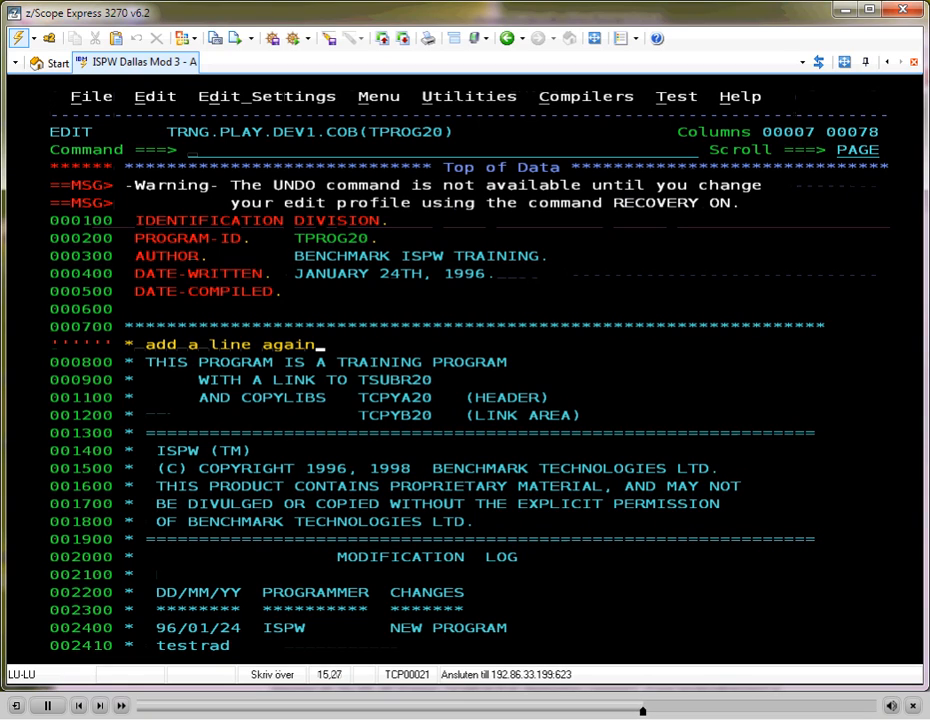
key("Return")
key("Return")
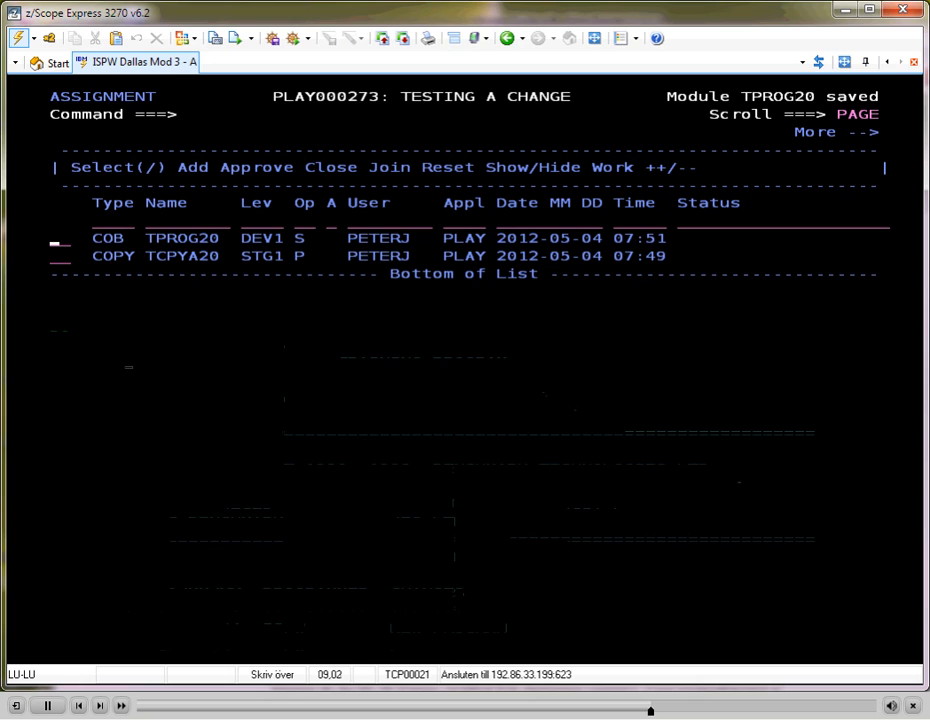
Generate TPROG20 at DEV1 with the preset options, refreshing the task list until the job ends
type("g")
key("Return")
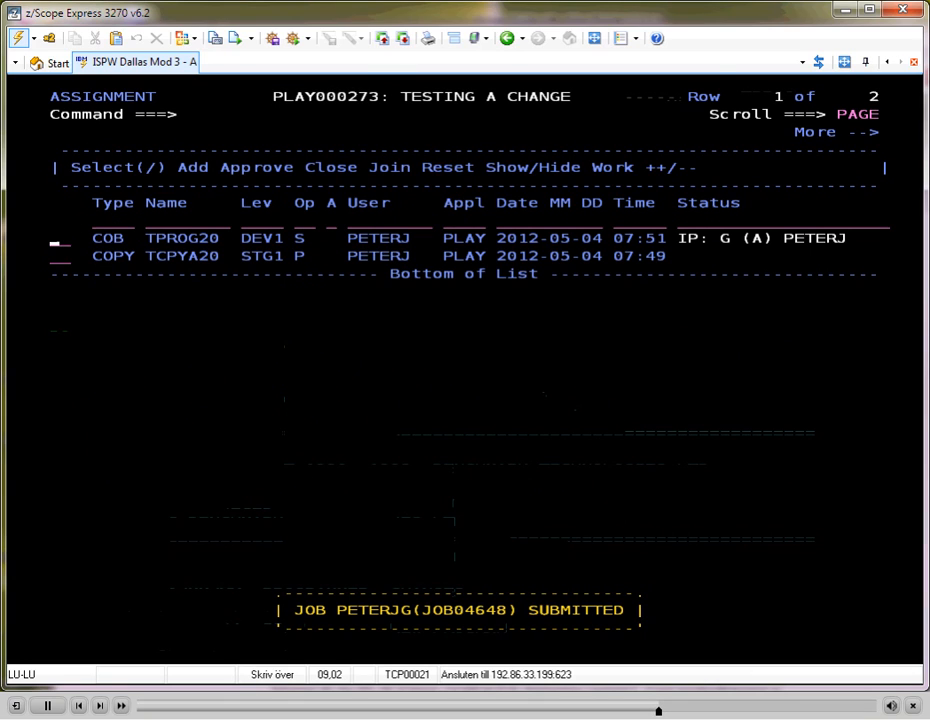
key("Return")
key("Return")
key("Return")
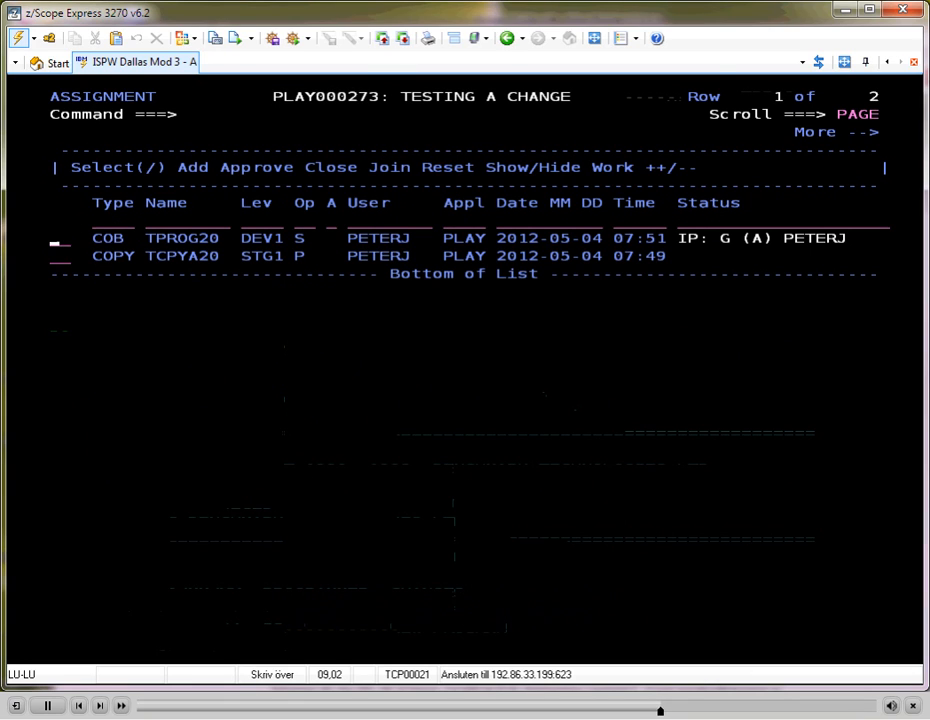
key("Return")
key("Return")
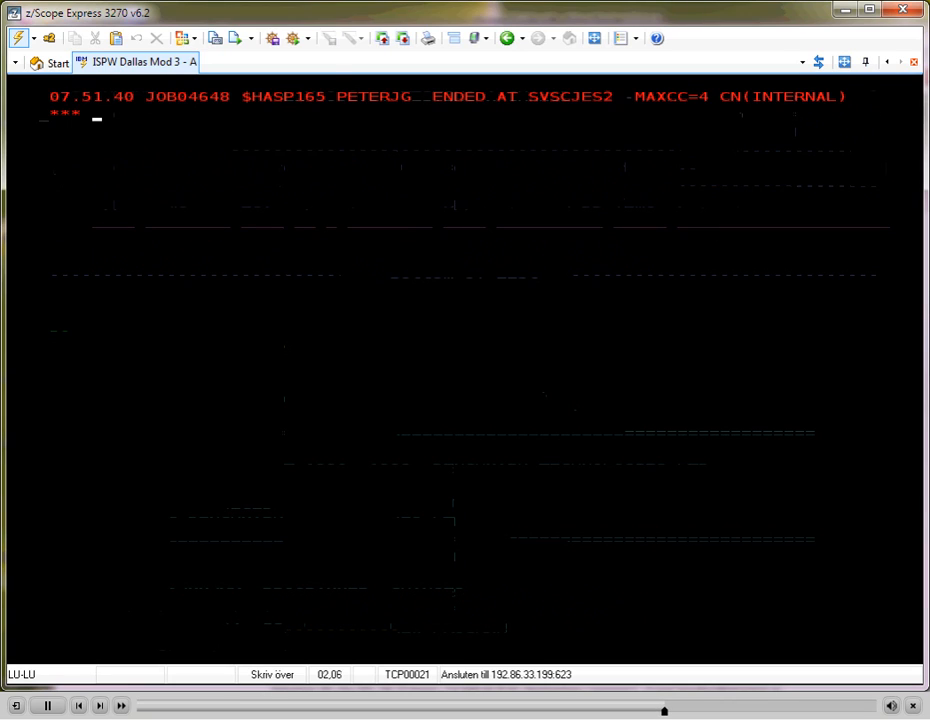
key("Return")
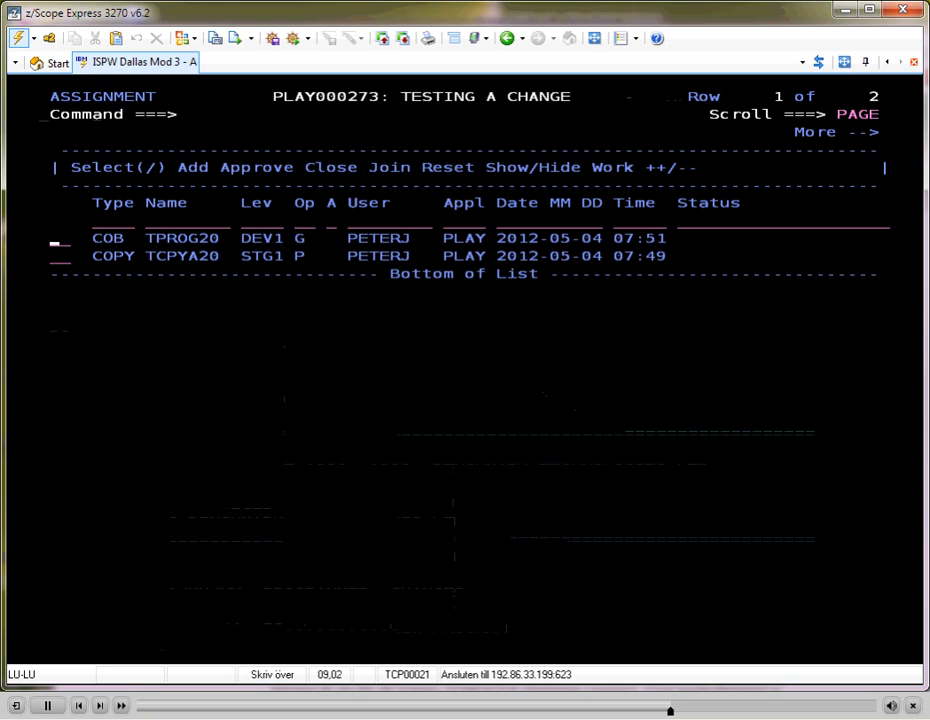
Promote only TPROG20 from DEV1 to STG1 with the preset set details, refreshing the task list until its generate job ends
type("P")
key("Return")
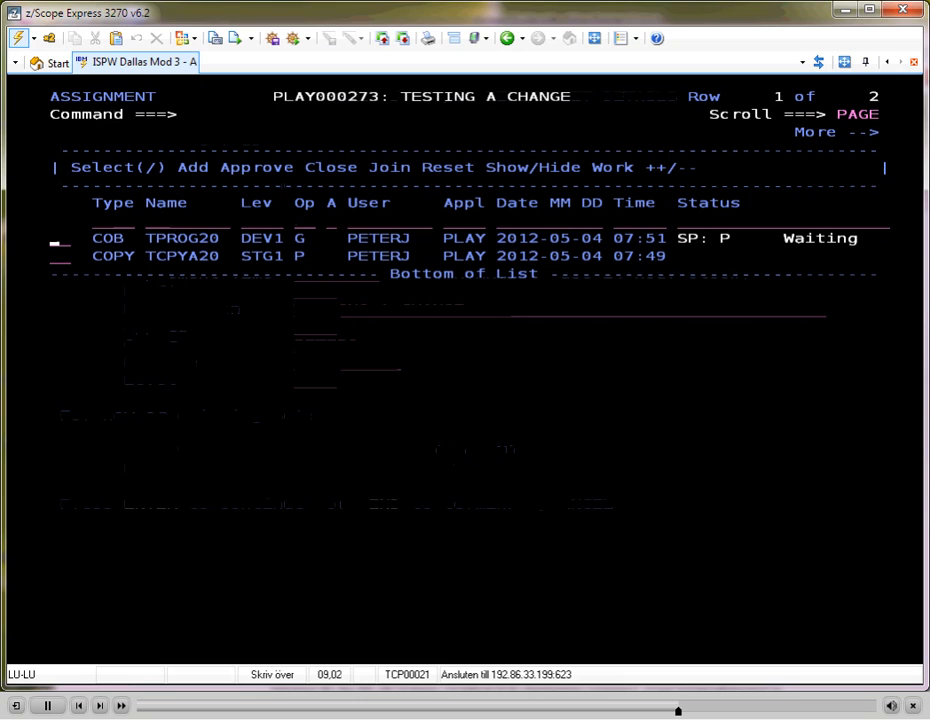
key("Return")
key("Return")
key("Return")
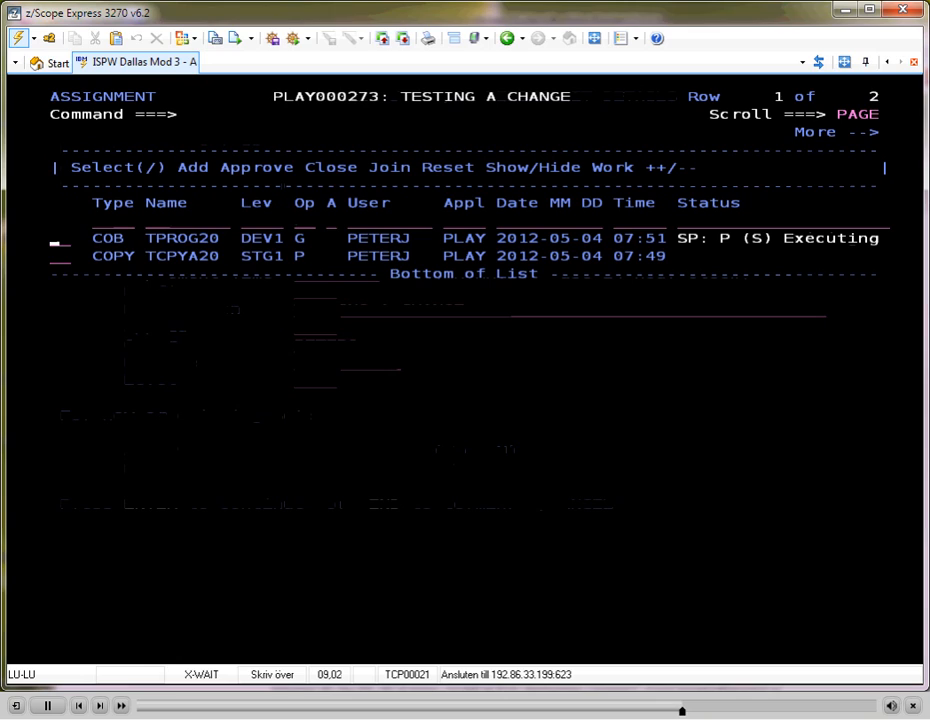
key("Return")
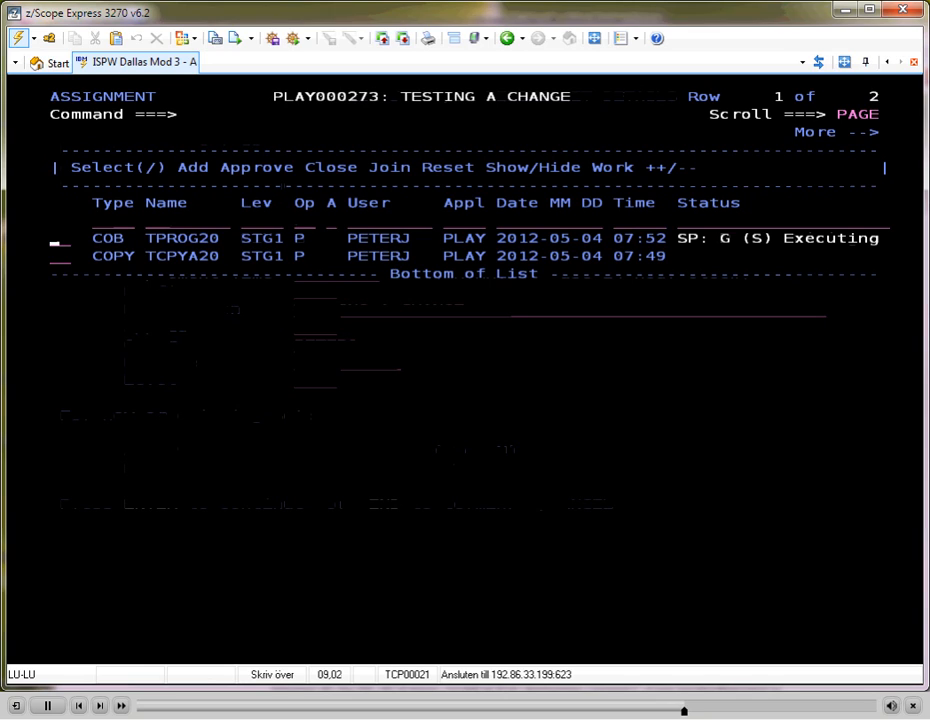
key("Return")
key("Return")
key("Return")
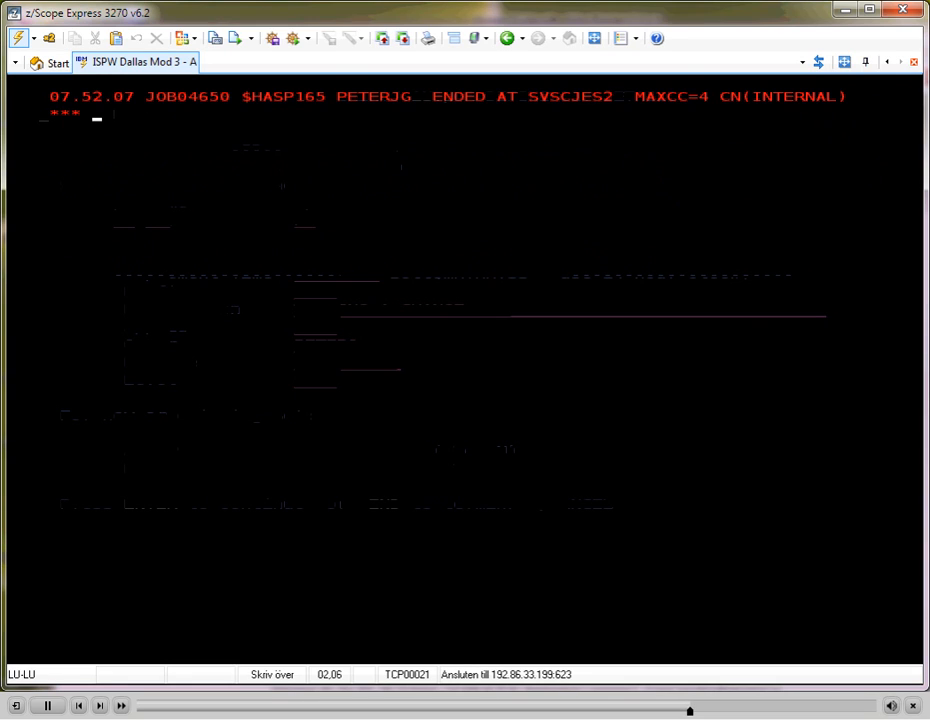
key("Return")
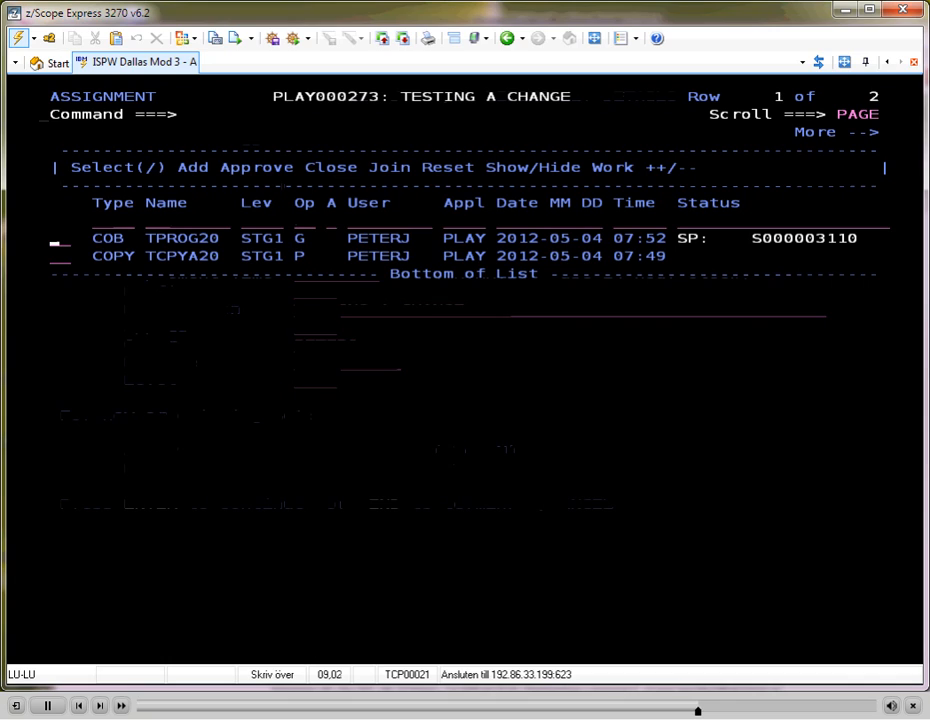
Request promotion of TPROG20 and TCPYA20 from STG1 to QA with the preset set details, accepting the replacement of TPROG20 version 42
left_click_drag(251, 247, 283, 280)
left_click(256, 291)
key("Up")
key("Up")
key("Up")
key("Up")
key("Up")
key("Up")
key("Return")
key("Return")
type("p")
key("Return")
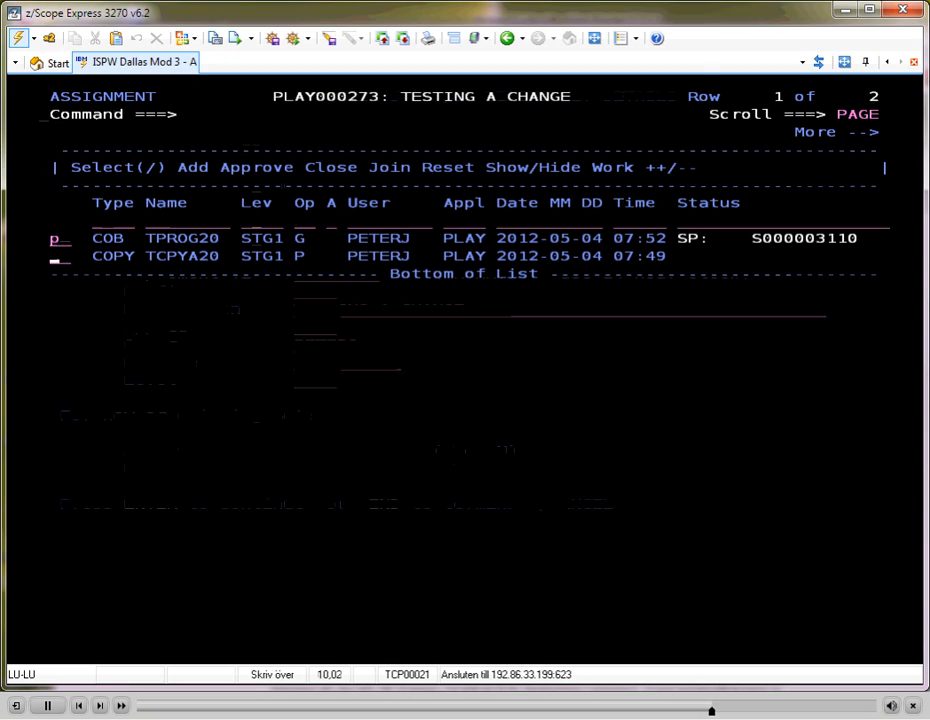
type("p")
key("Control_R")
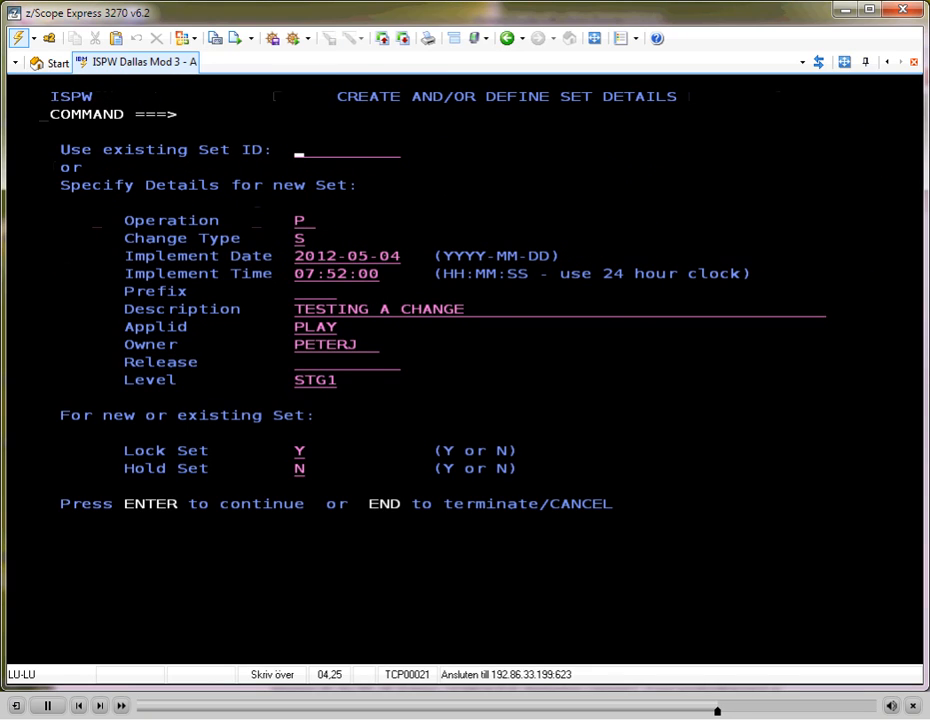
key("Control_R")
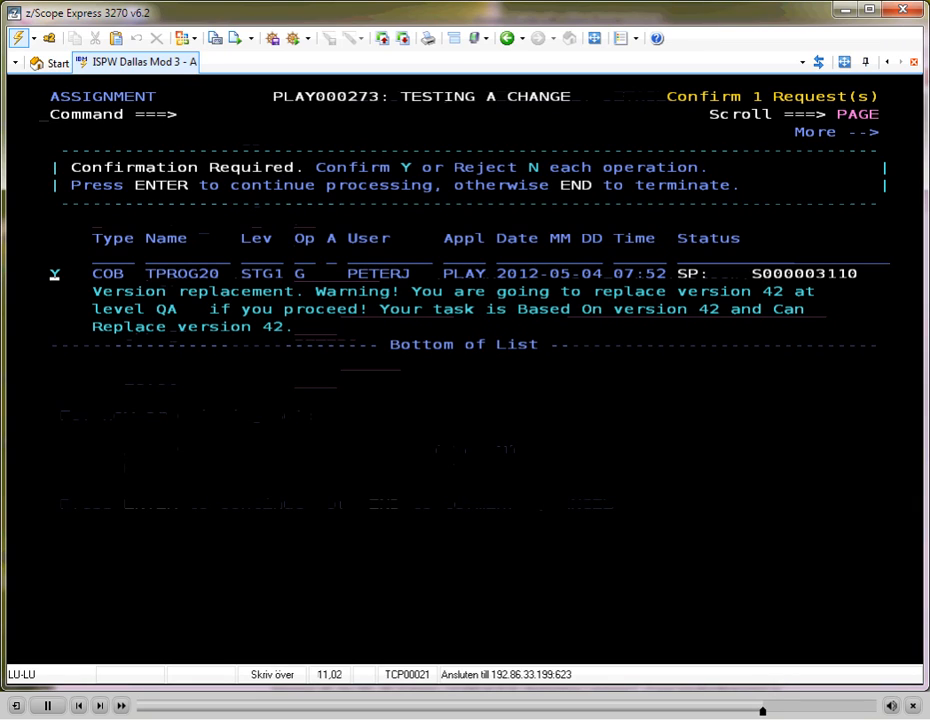
key("Return")
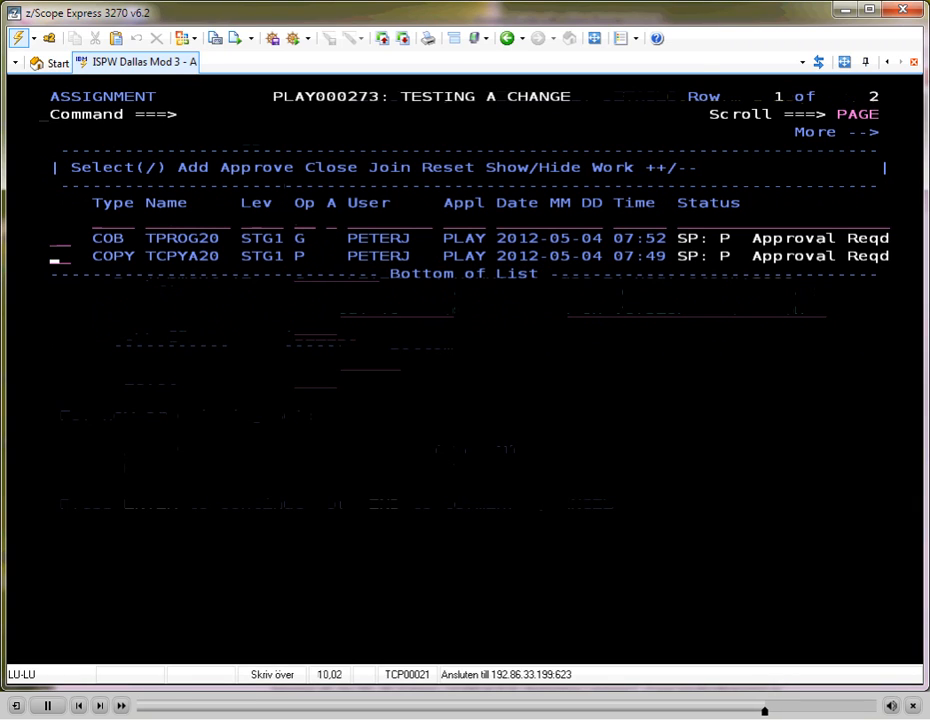
Open the approver list for the assignment's promotion awaiting approval
key("Up")
key("Down")
key("Right")
key("Right")
key("Right")
key("Right")
key("Right")
key("Right")
key("Right")
key("Right")
key("Right")
key("Right")
key("Right")
key("Right")
key("Right")
key("Right")
key("Right")
key("Right")
key("Right")
key("Right")
key("Right")
key("Right")
key("Right")
key("Right")
key("Right")
key("Right")
key("Right")
key("Right")
key("Right")
key("Right")
key("Right")
key("Right")
key("Right")
key("Right")
key("Right")
key("Right")
key("Right")
key("Right")
key("Right")
key("Right")
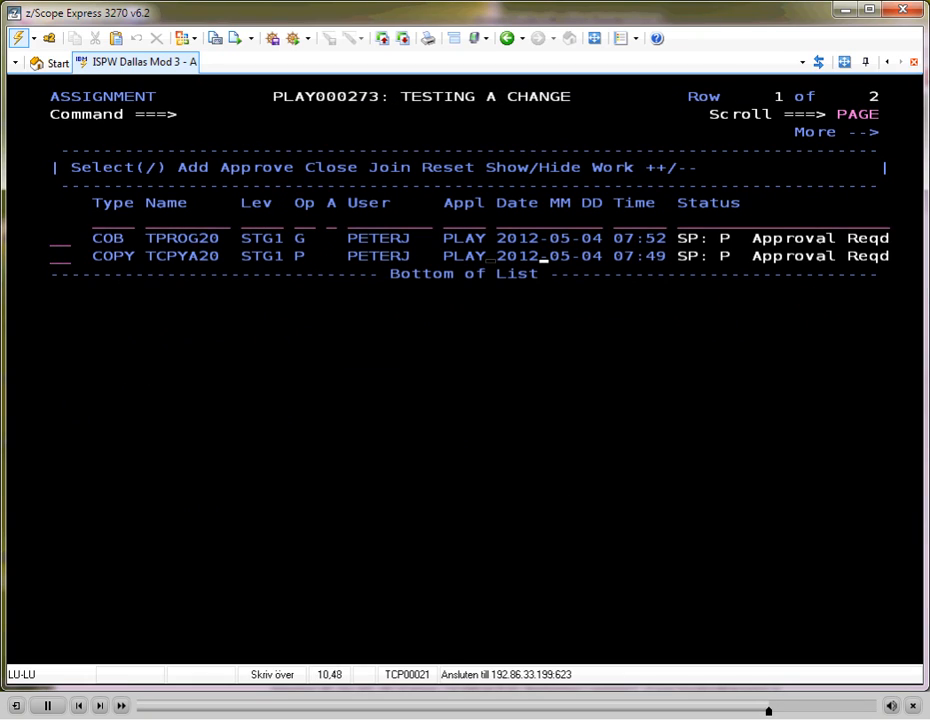
key("Right")
key("Right")
key("Right")
key("Right")
key("Right")
key("Right")
key("Right")
key("Right")
key("Right")
key("Right")
key("Right")
key("Right")
key("Right")
key("Left")
key("Left")
key("Up")
key("Up")
key("Up")
key("Up")
key("Up")
key("Up")
key("Up")
key("Tab")
key("Up")
key("Up")
key("Up")
key("Down")
key("Down")
key("Down")
key("Tab")
key("Tab")
key("Return")
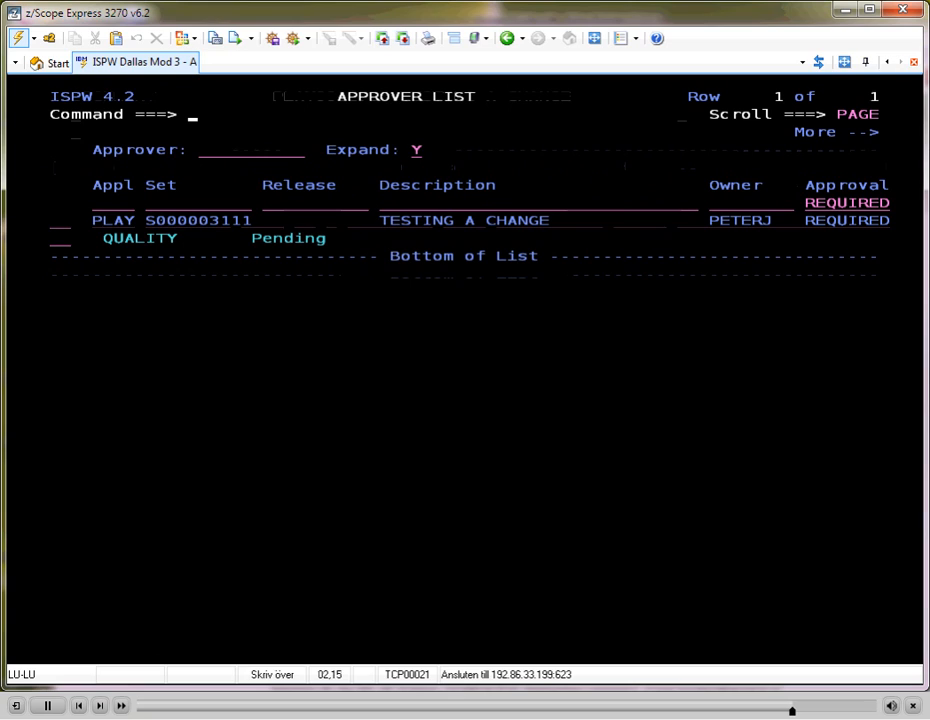
Approve the pending QUALITY approval for set S000003111 in the approver list
key("Return")
key("Return")
key("Return")
key("Return")
type("a")
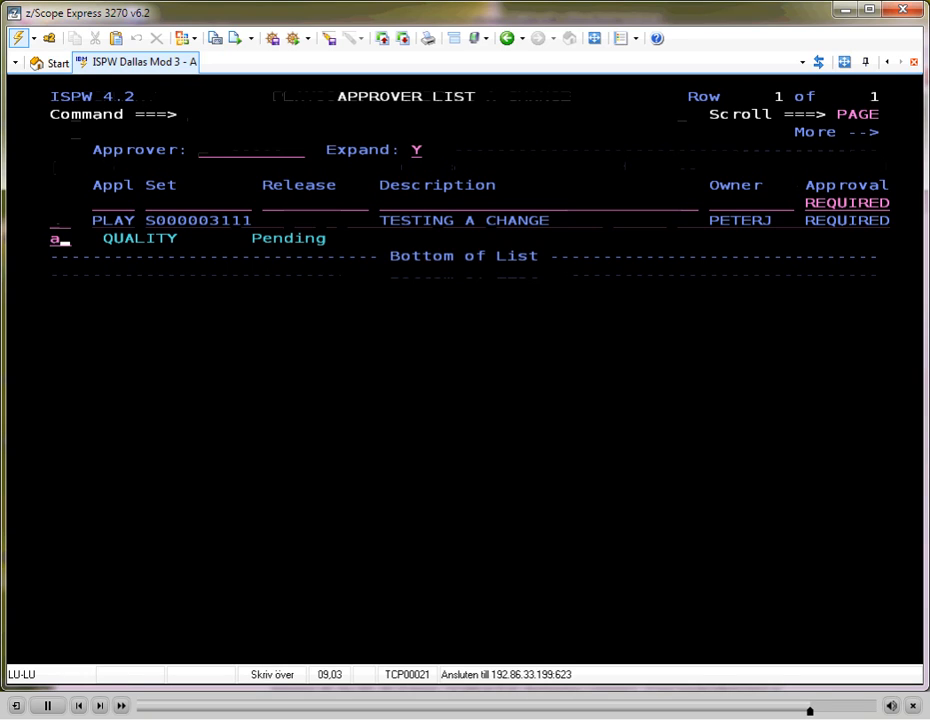
key("Return")
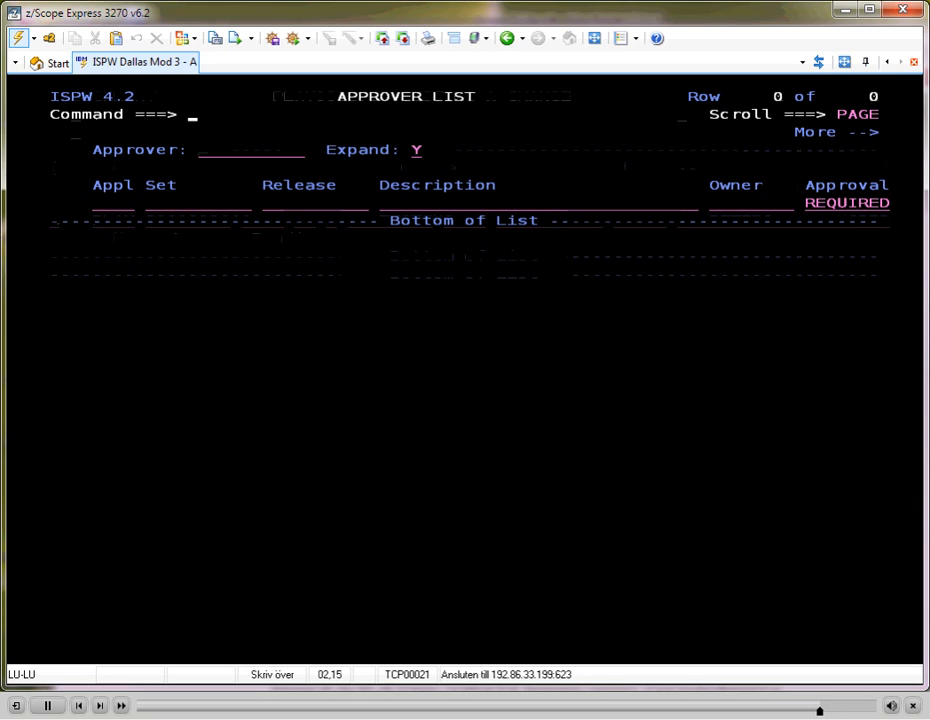
Return to the container list and refresh it until set S000003111 is no longer listed
key("F3")
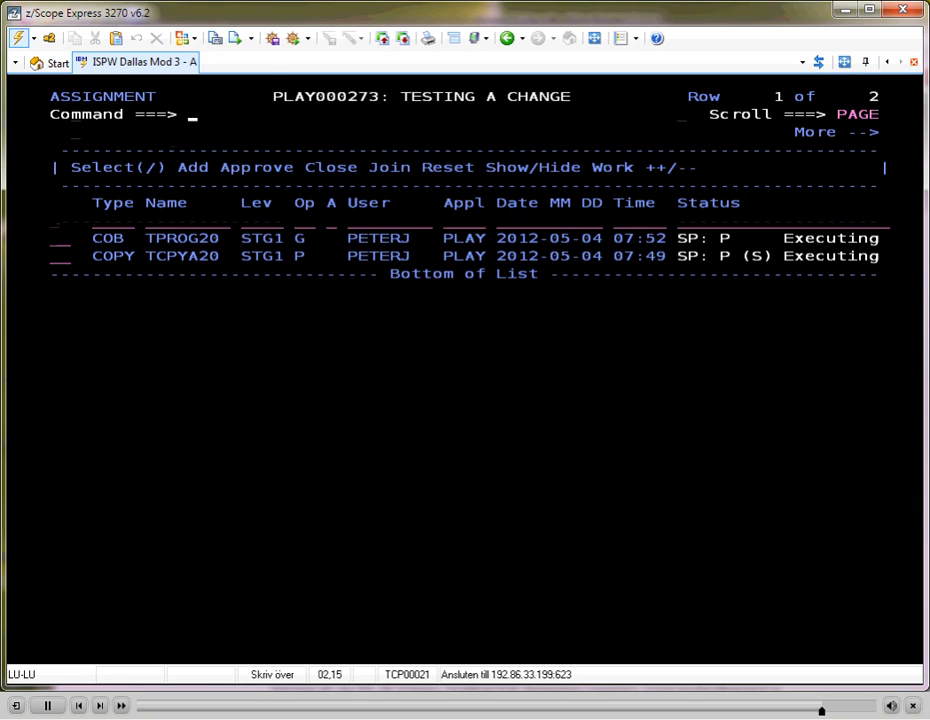
key("F3")
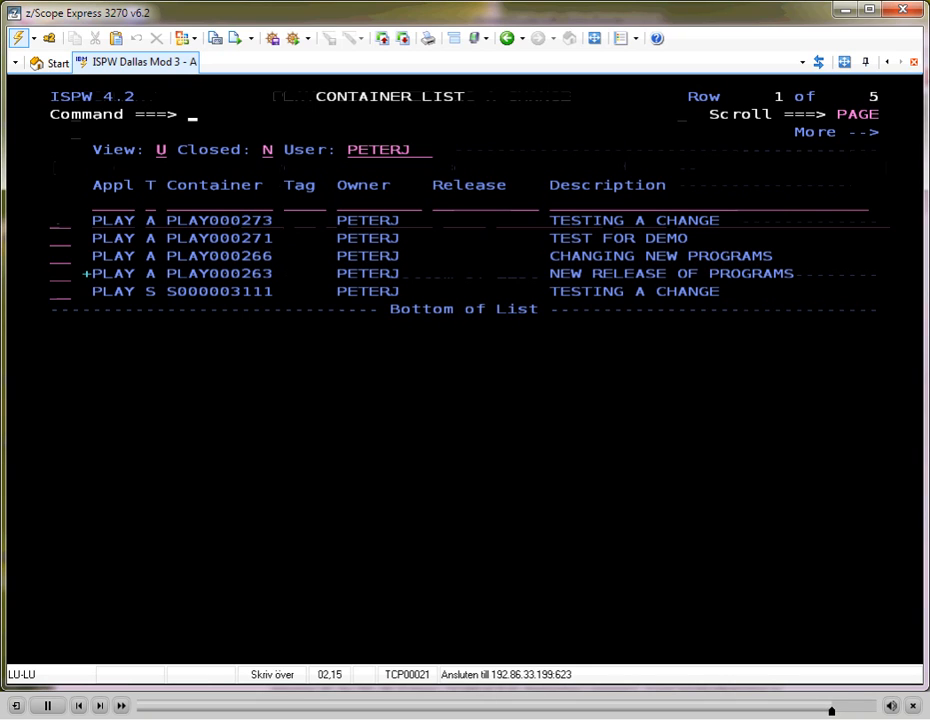
key("Return")
key("Return")
key("Return")
key("Return")
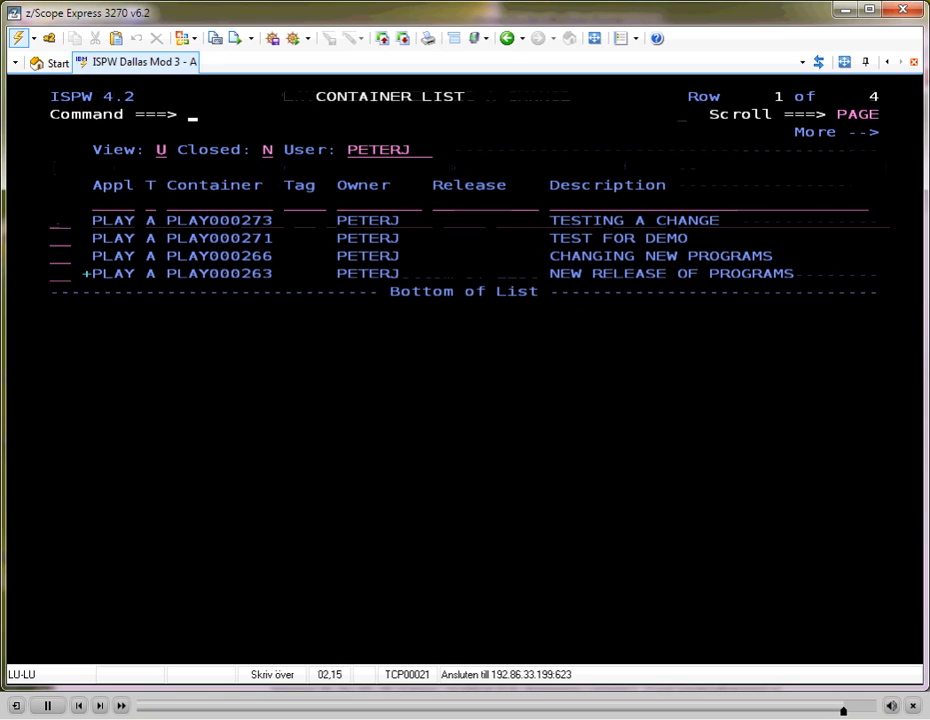
Open the task list of assignment PLAY000273, TESTING A CHANGE, from the container list
key("Down")
key("Down")
key("Down")
key("Down")
key("Down")
key("Down")
key("Down")
key("Down")
key("Down")
key("Down")
key("Up")
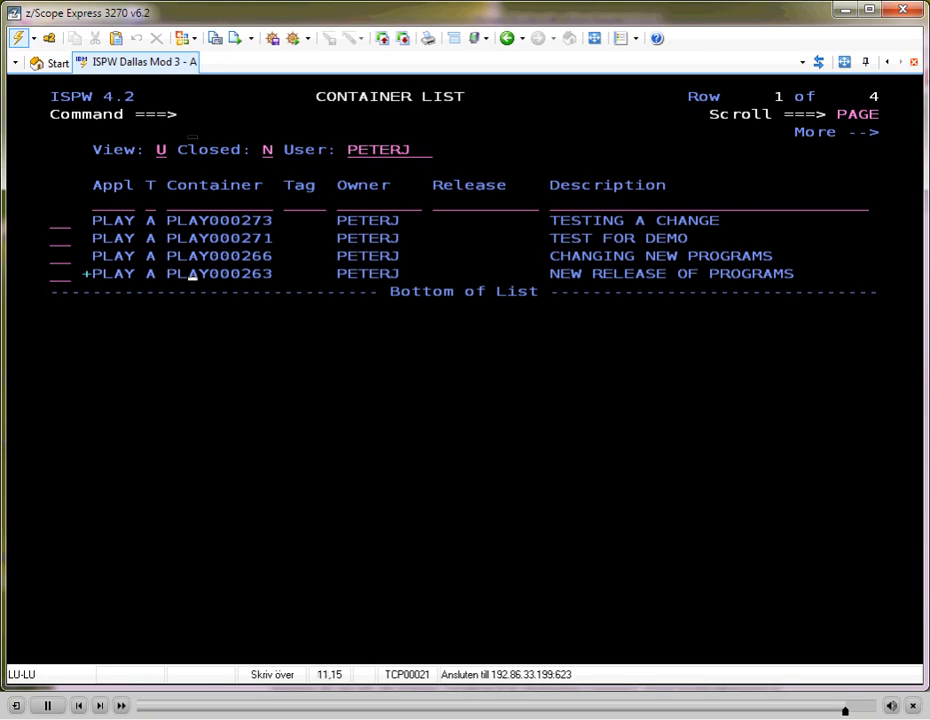
key("Up")
key("Up")
key("Up")
key("Down")
key("Down")
key("Down")
key("Up")
key("Up")
key("Up")
key("Up")
key("Up")
key("Up")
key("Tab")
type("s")
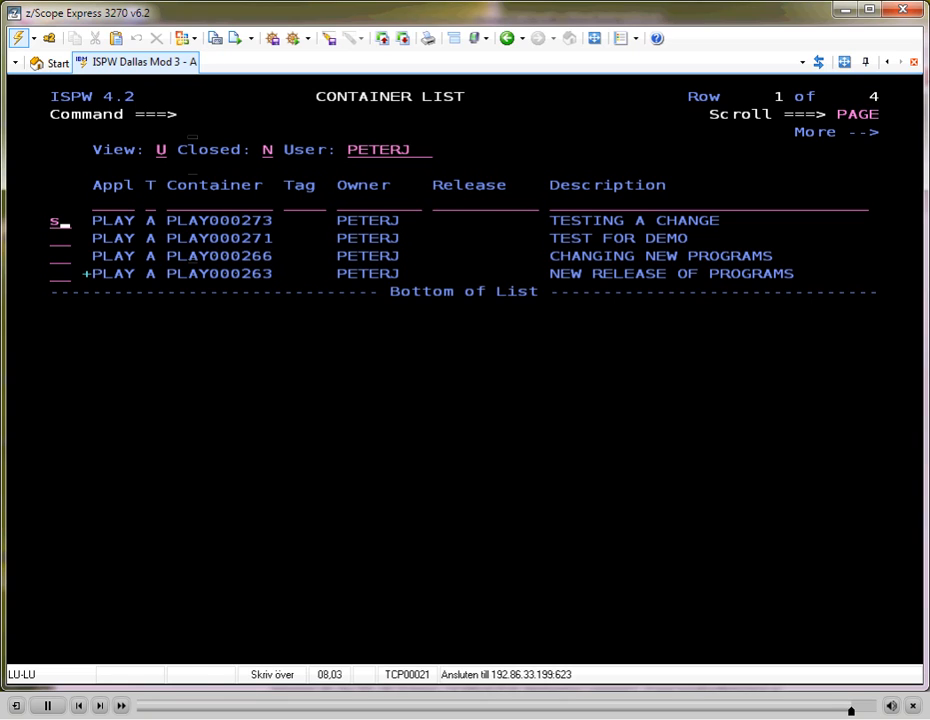
key("Return")
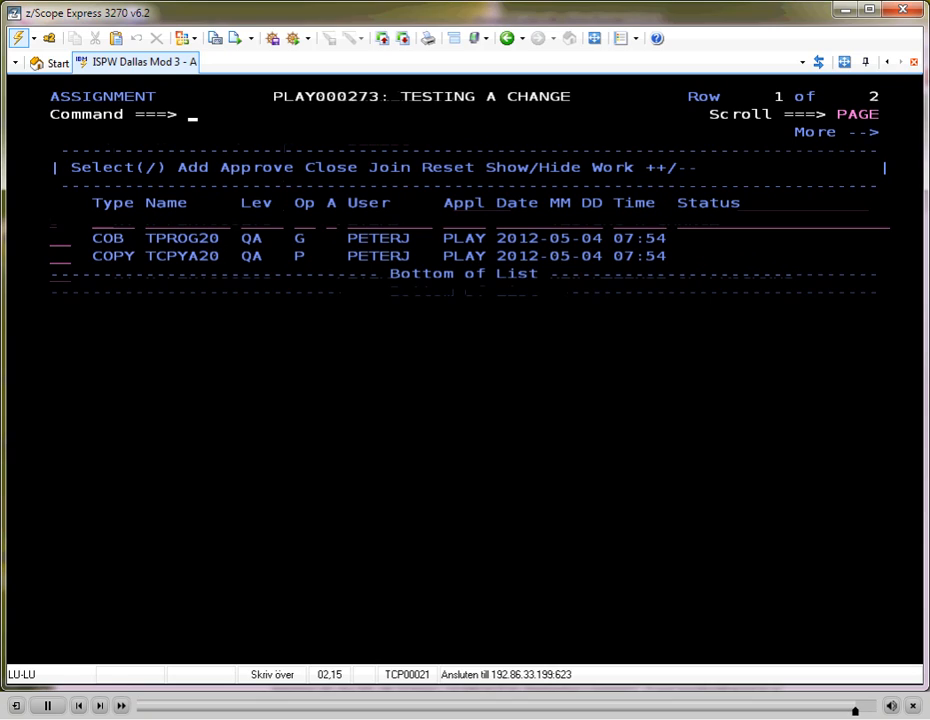
Examine the level and status of TPROG20 and TCPYA20 in the assignment's task list
key("Down")
key("Down")
key("Down")
key("Down")
key("Down")
key("Down")
key("Down")
key("Down")
key("Right")
key("Up")
key("Right")
key("Right")
key("Right")
key("Right")
key("Right")
key("Left")
key("Down")
key("Up")
key("Up")
key("Return")
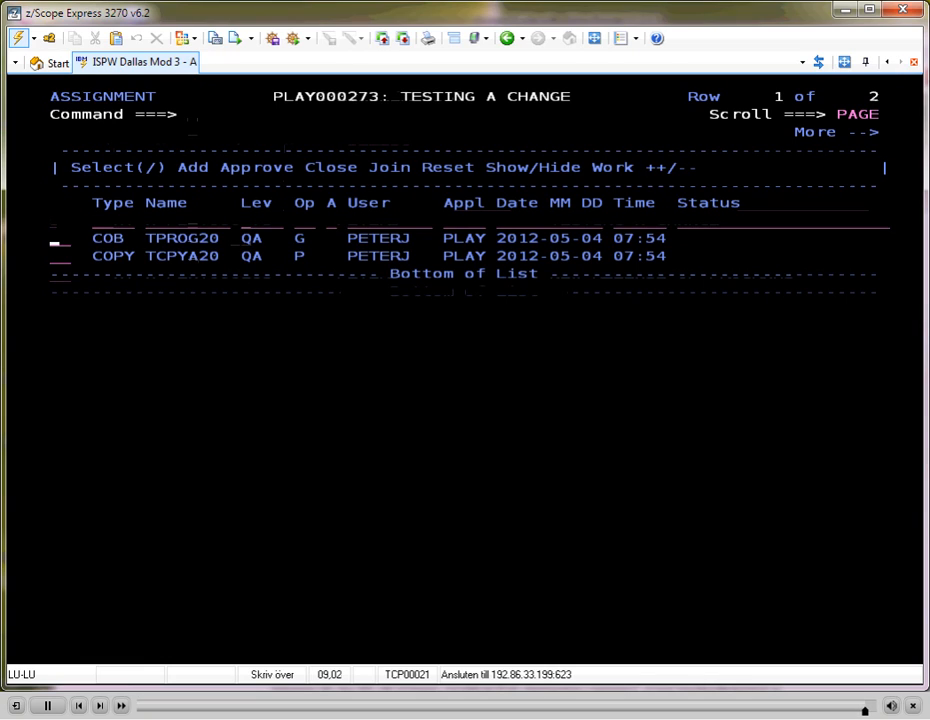